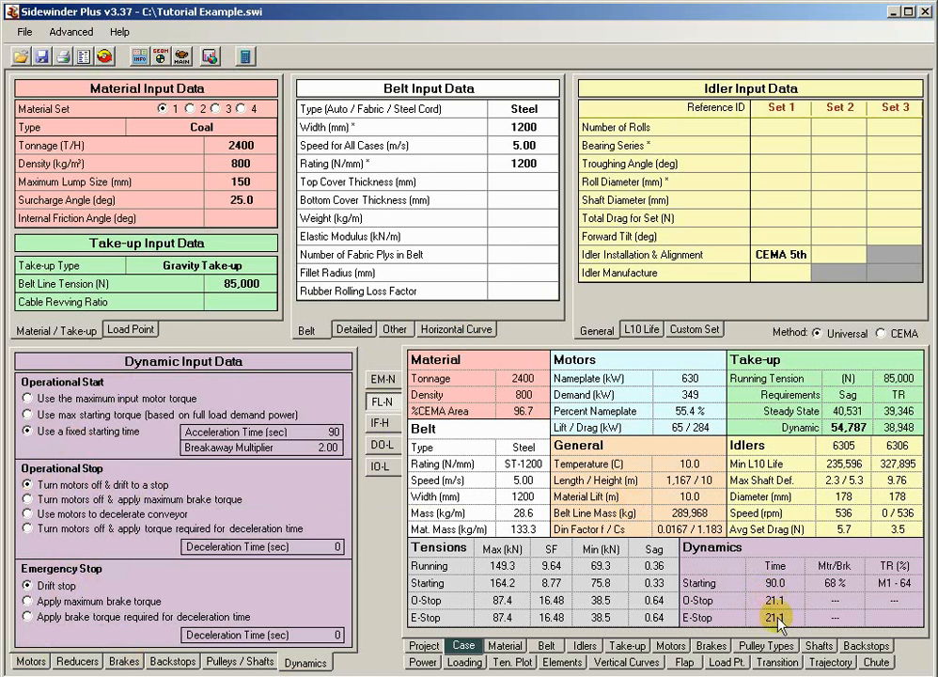
- Compare the drift-stop times of the EM-N, IF-H and DO-L cases and examine the declines-only loading plot
left_click(383, 380)
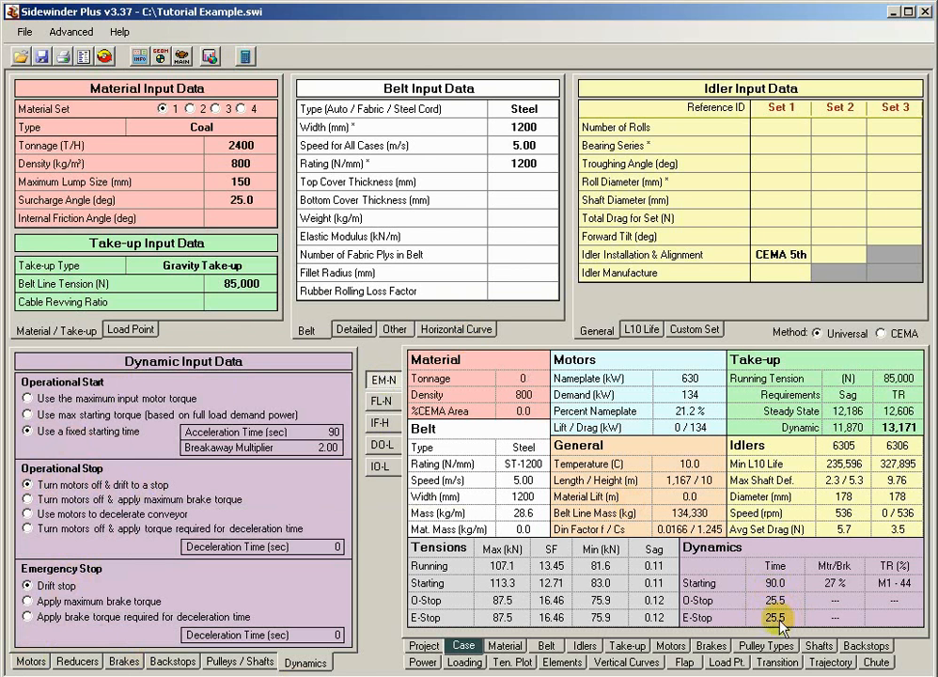
left_click(380, 428)
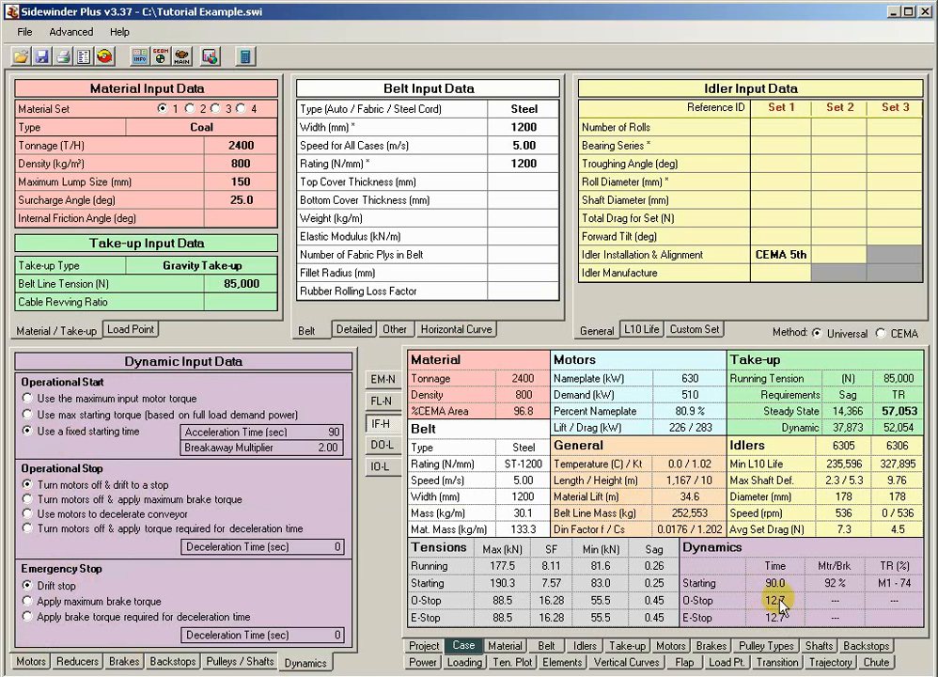
left_click(391, 448)
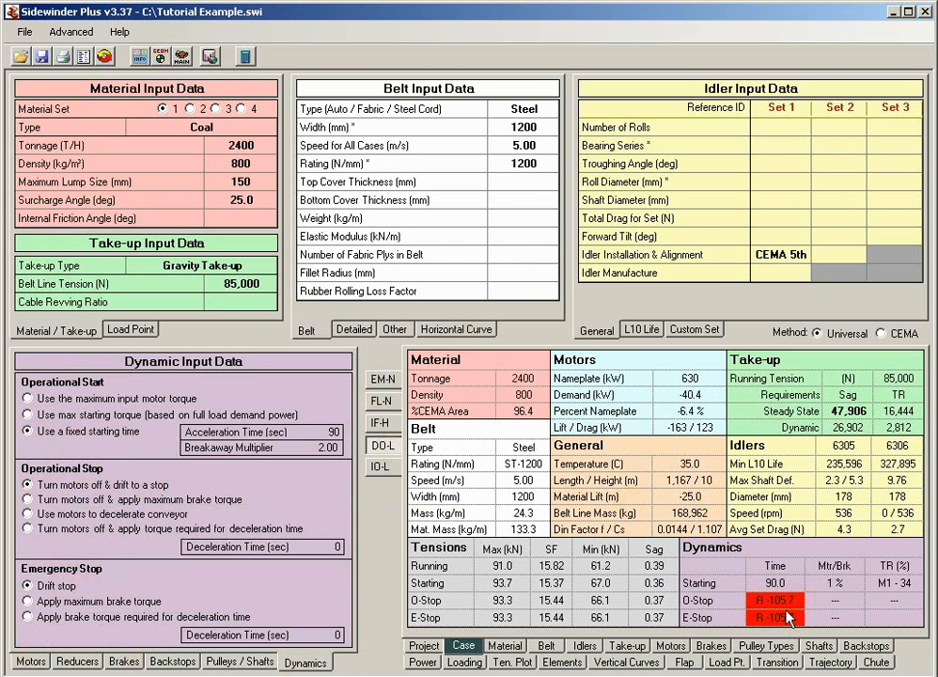
left_click(464, 661)
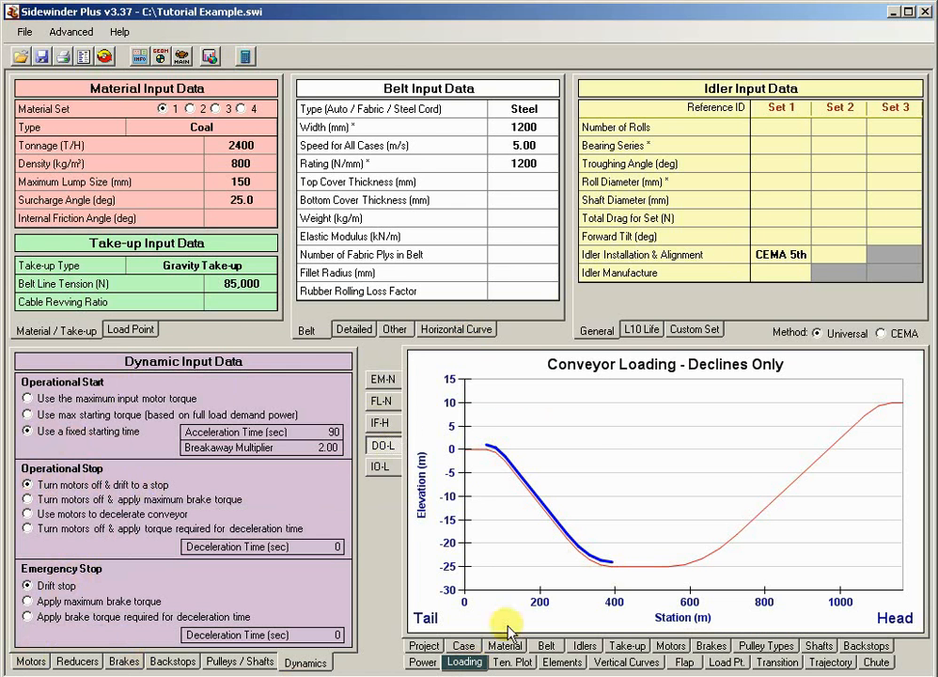
left_click(463, 646)
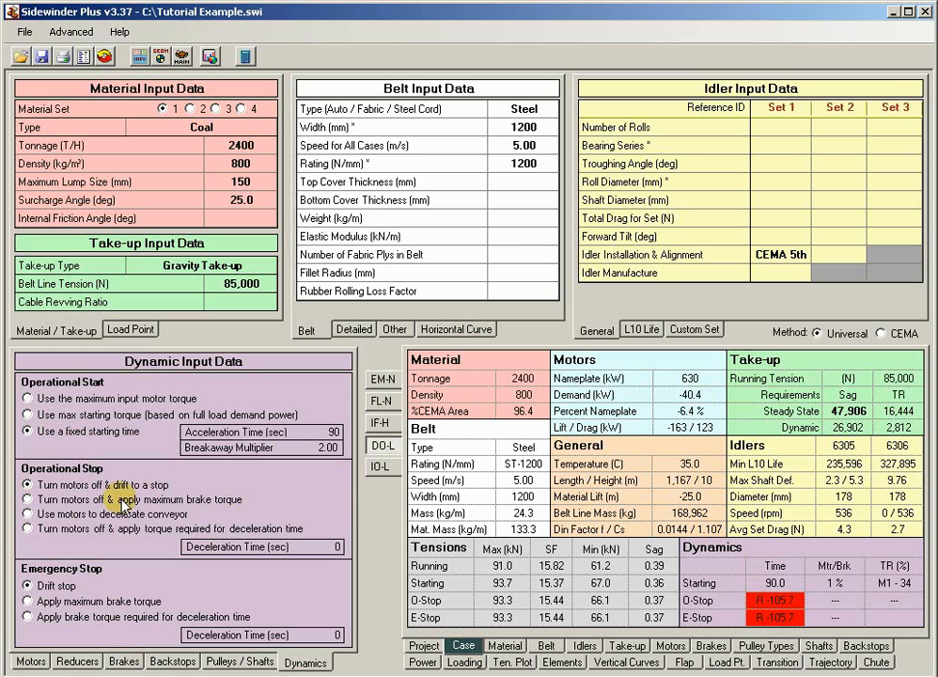
- Set the operational stop to use the motors to decelerate the conveyor in 20 sec and solve the calculations
left_click(23, 660)
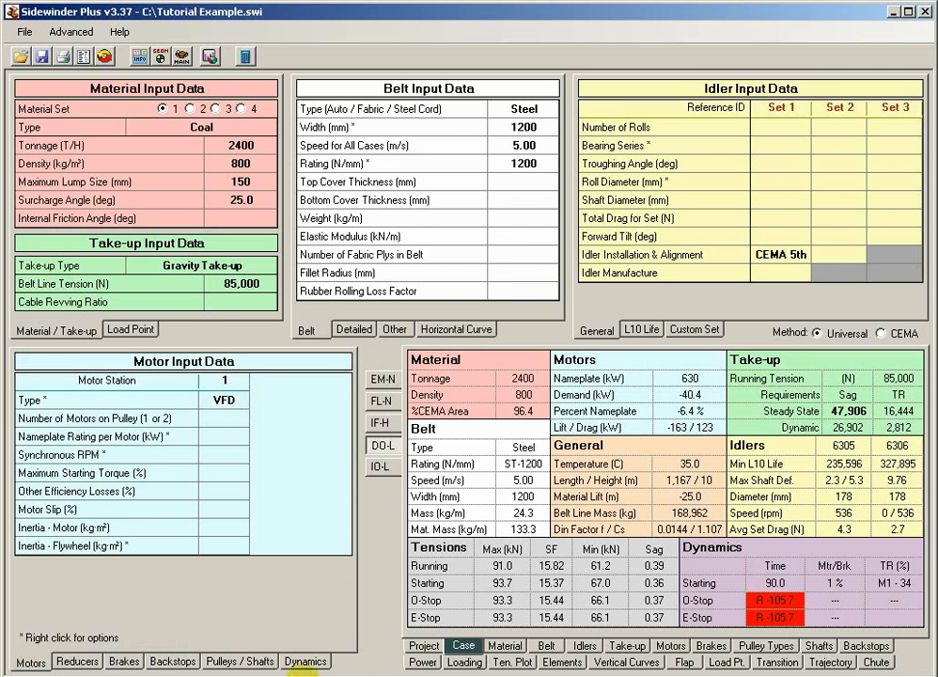
left_click(297, 662)
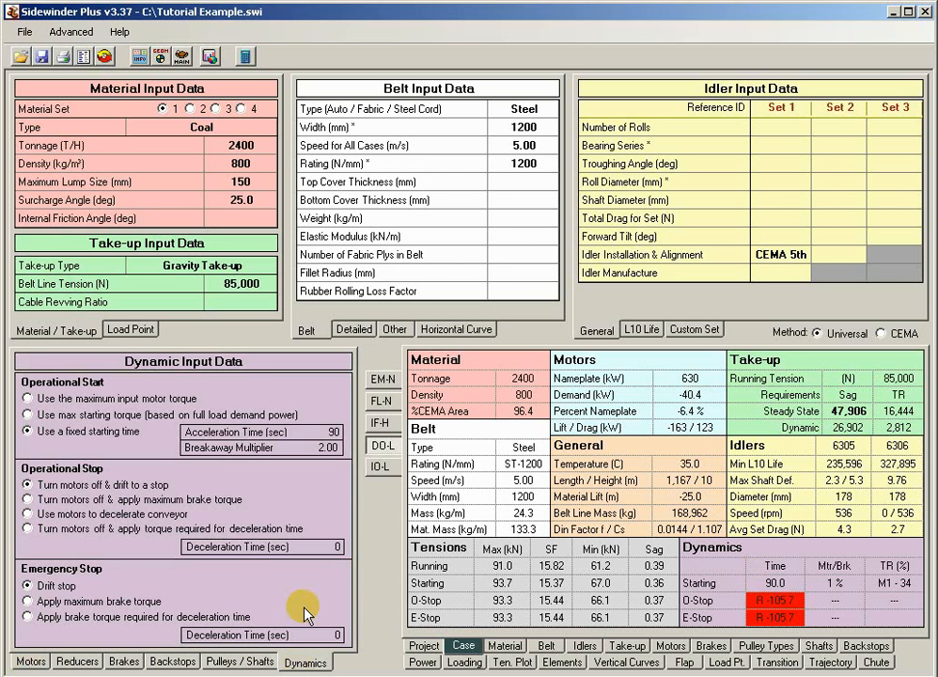
left_click(28, 514)
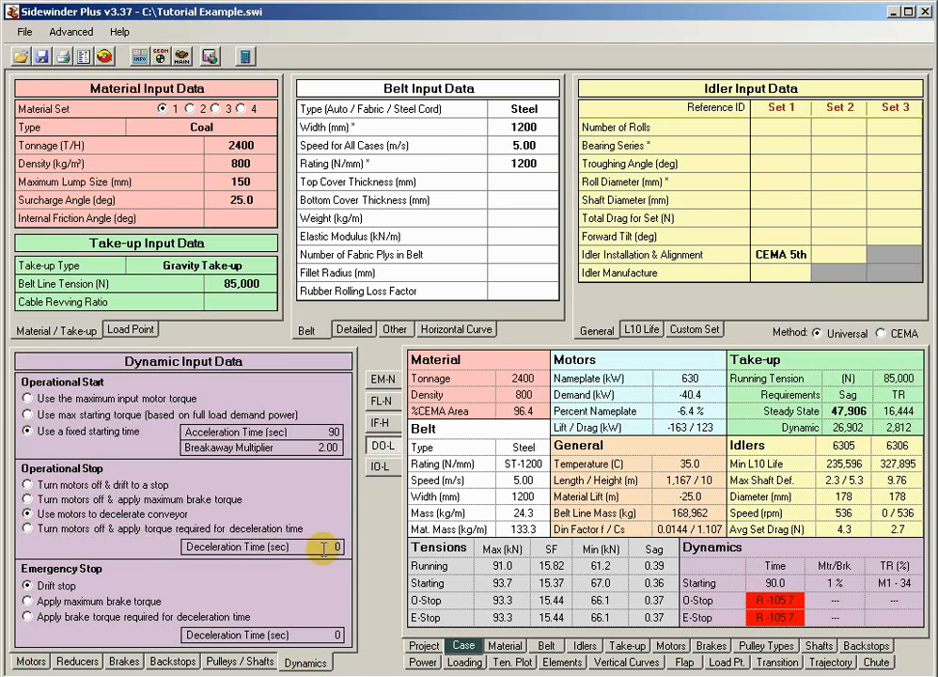
type("2")
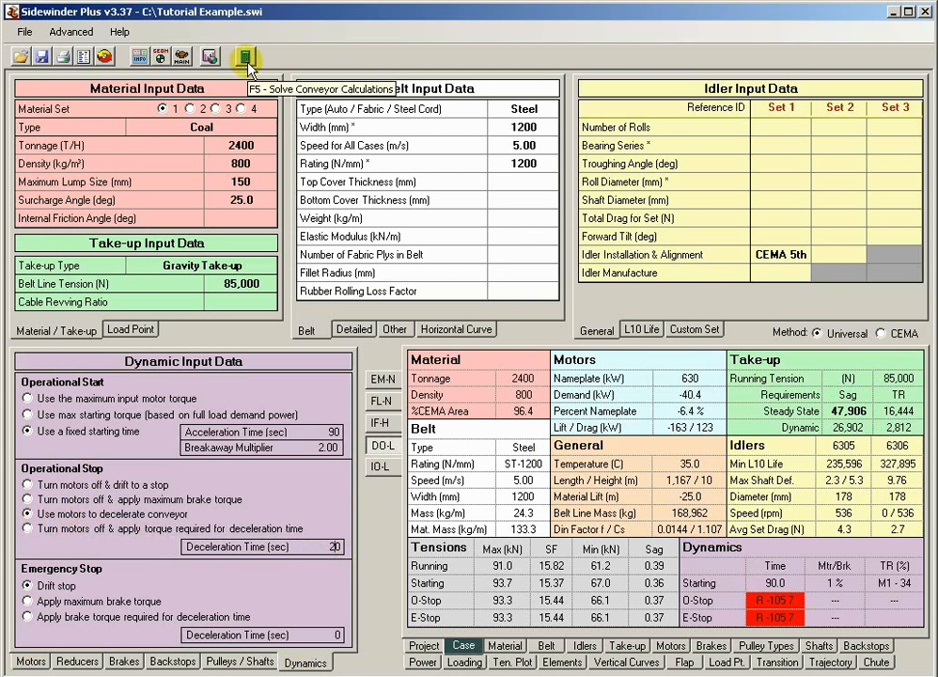
left_click(247, 59)
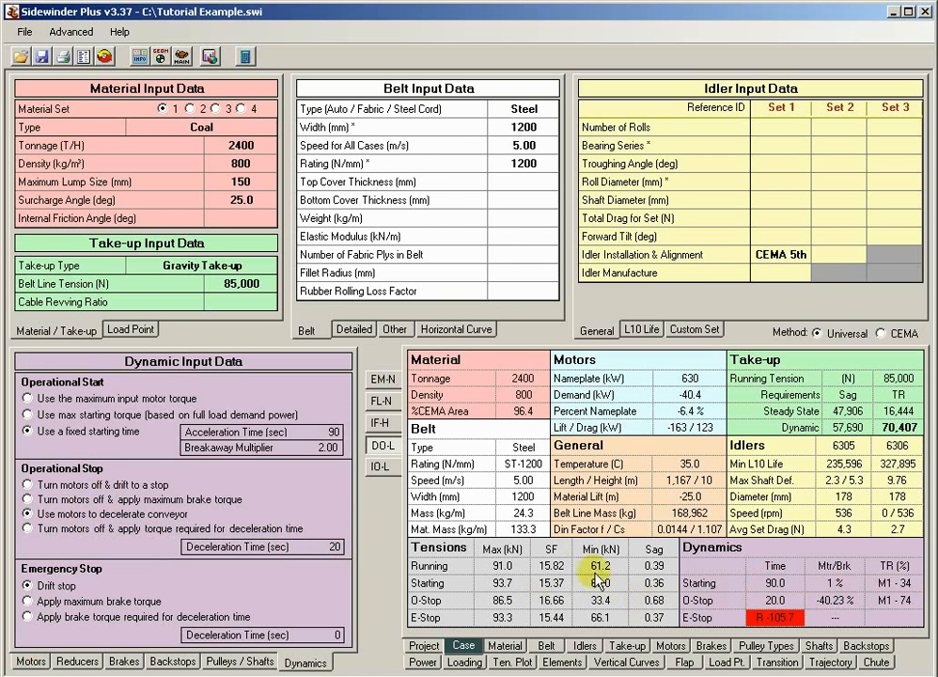
- Check the operational stop in the IF-H and FL-N cases, then set its deceleration time to 25 sec and recalculate
left_click(385, 427)
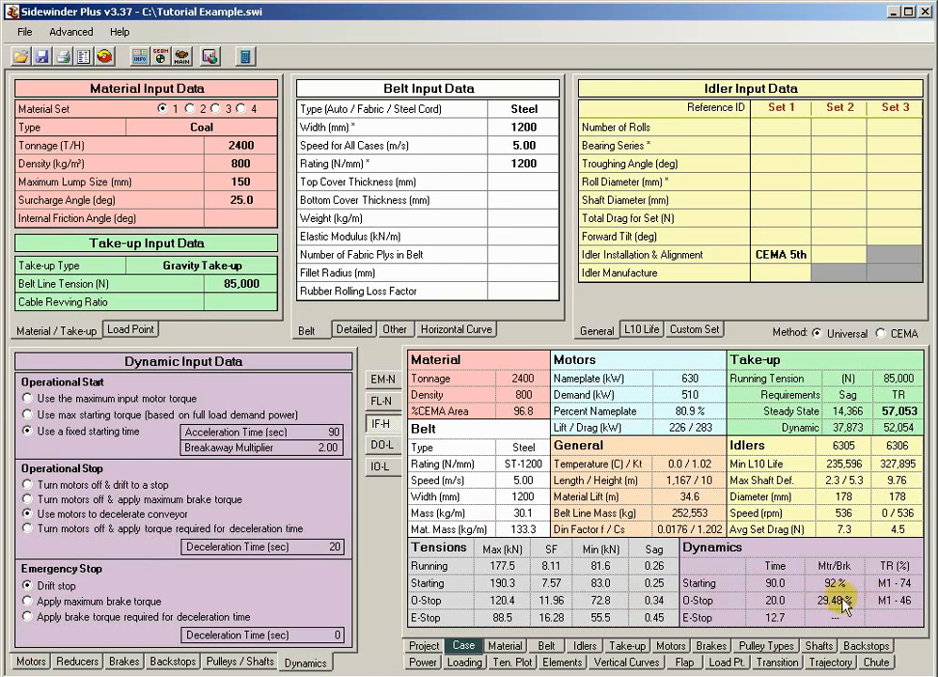
left_click(380, 401)
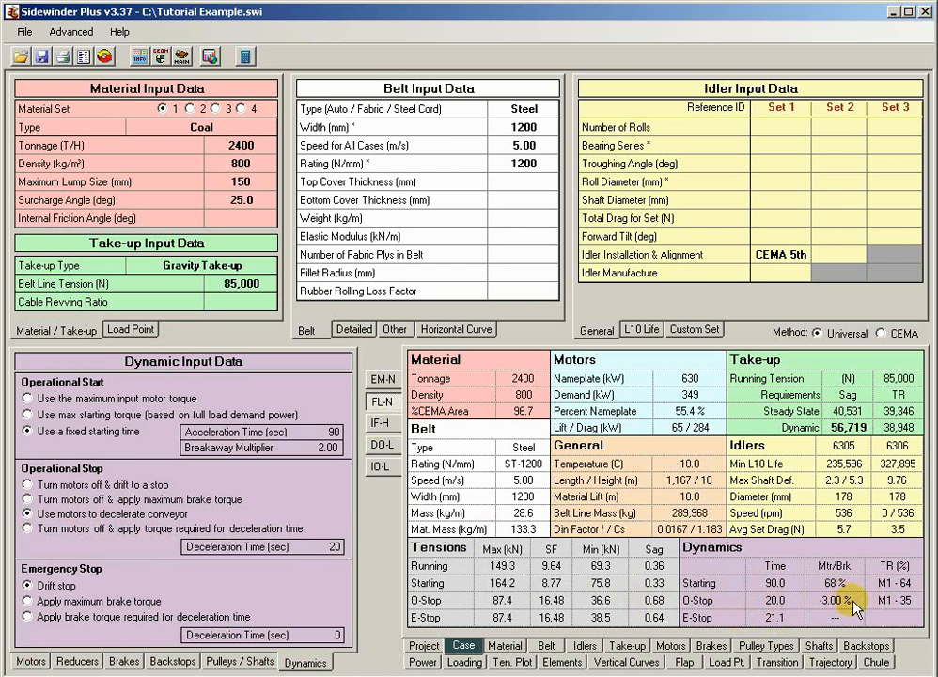
double_click(331, 546)
type("25")
left_click(244, 58)
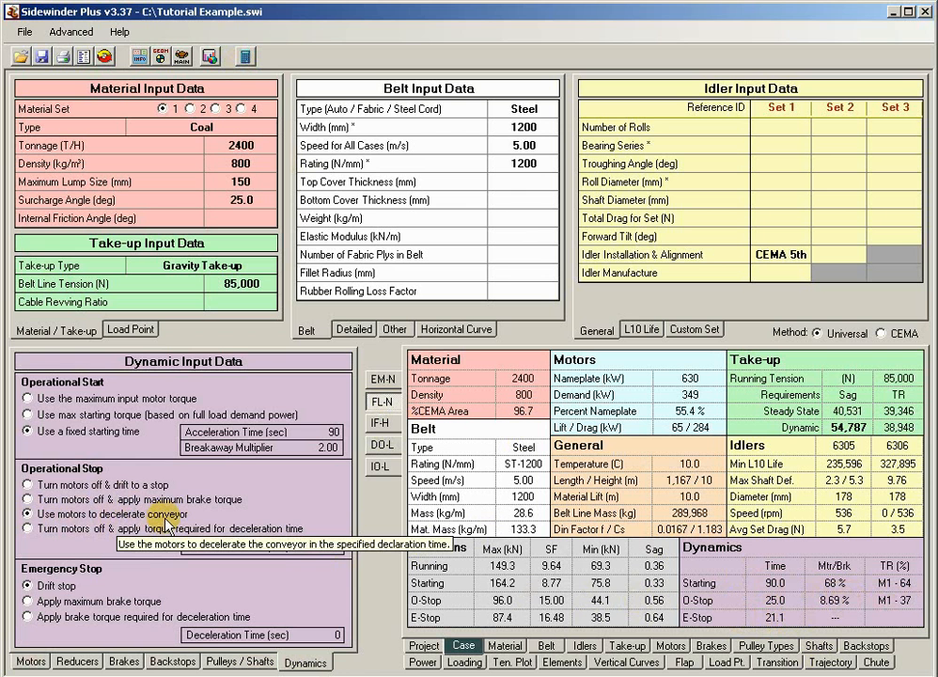
- Review the available drive types for motor station 1 without changing the selected one
left_click(31, 660)
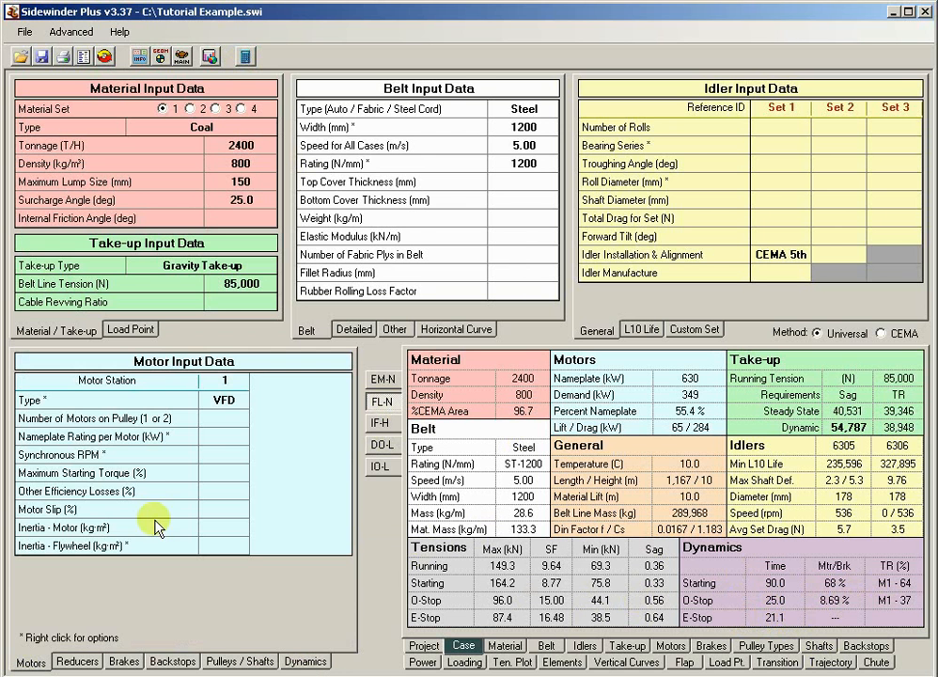
right_click(232, 400)
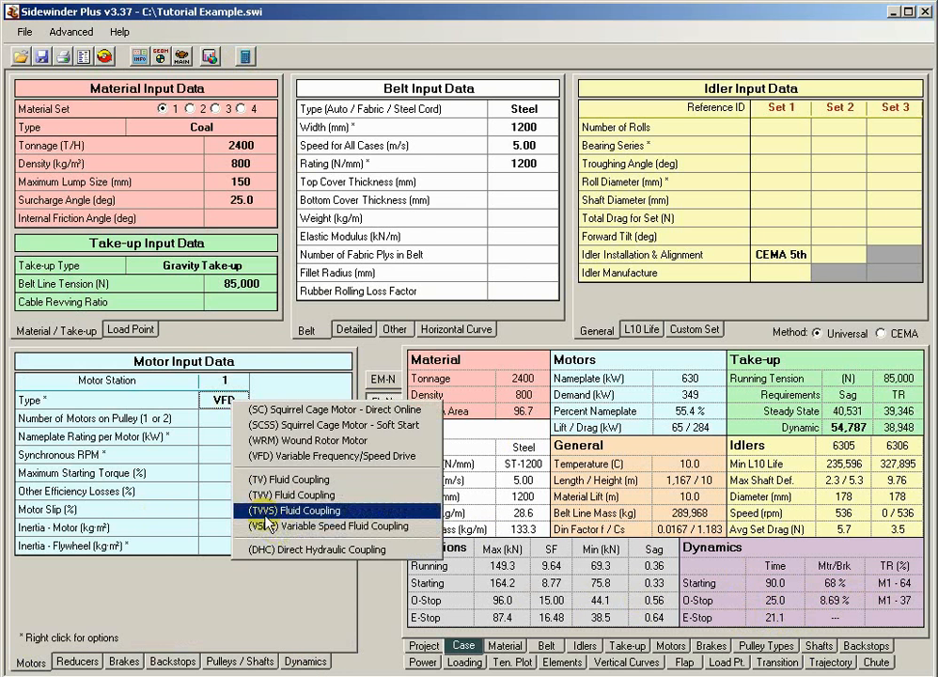
left_click(206, 423)
- Check the emergency stop in the DO-L case and set it to apply maximum brake torque
left_click(305, 662)
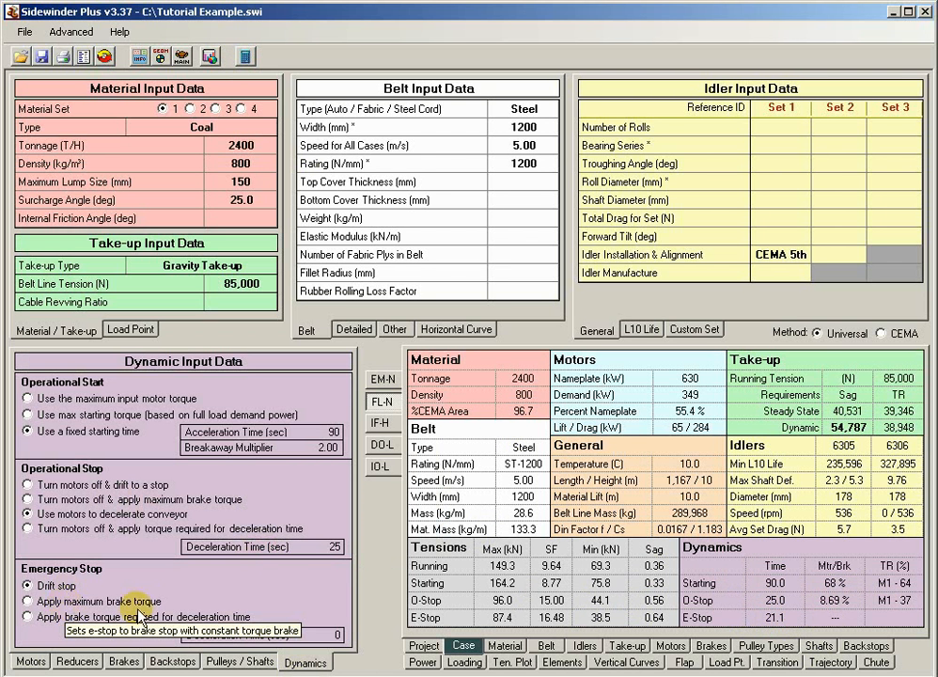
left_click(382, 444)
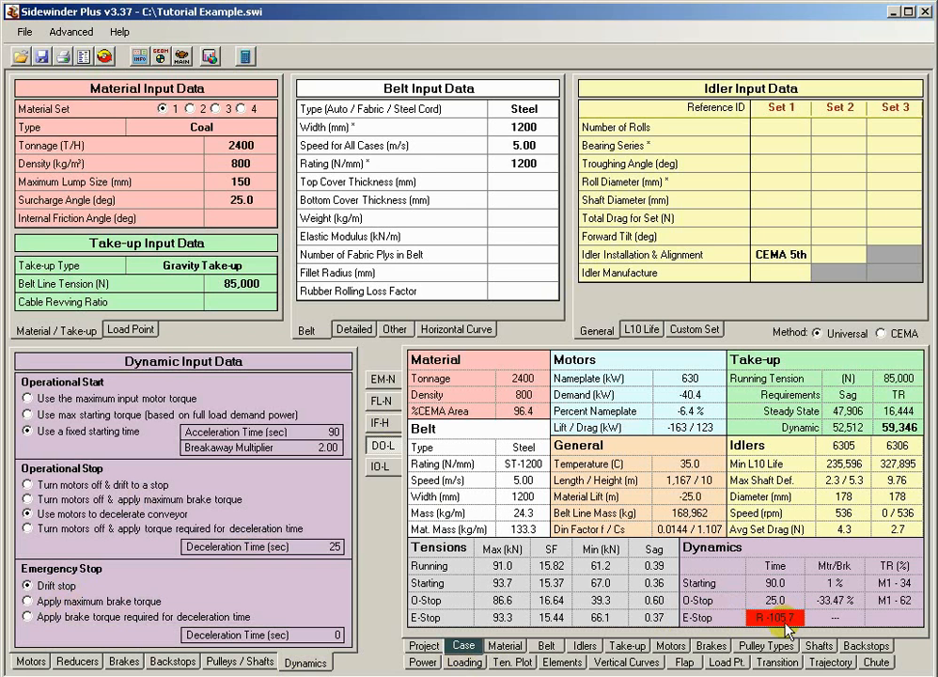
left_click(29, 601)
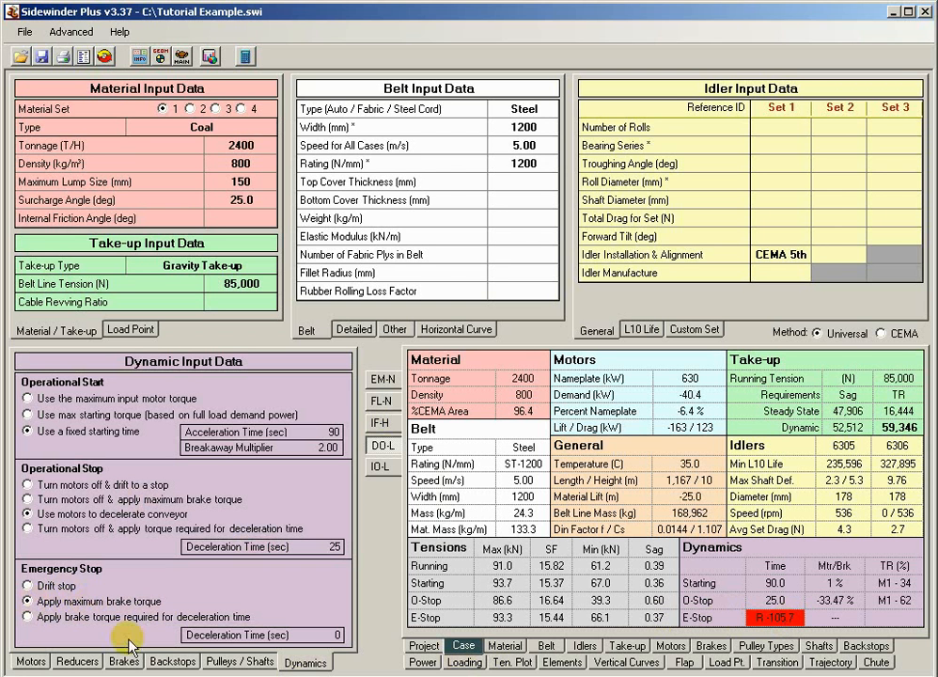
- Examine the brake pulley in row 19 of the conveyor geometry and its location at the tail in the profile
left_click(162, 56)
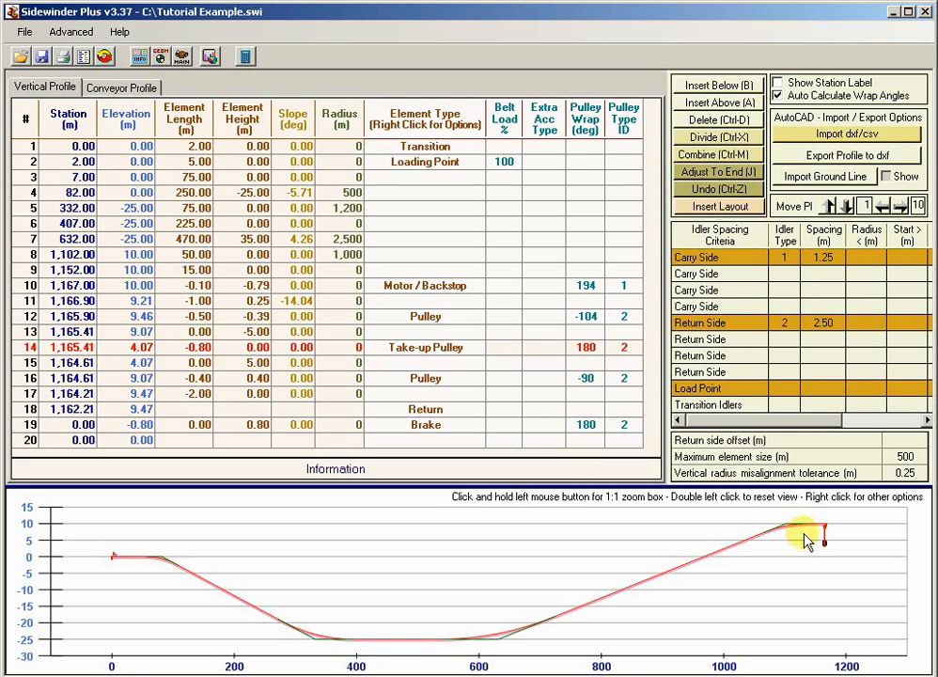
left_click(415, 428)
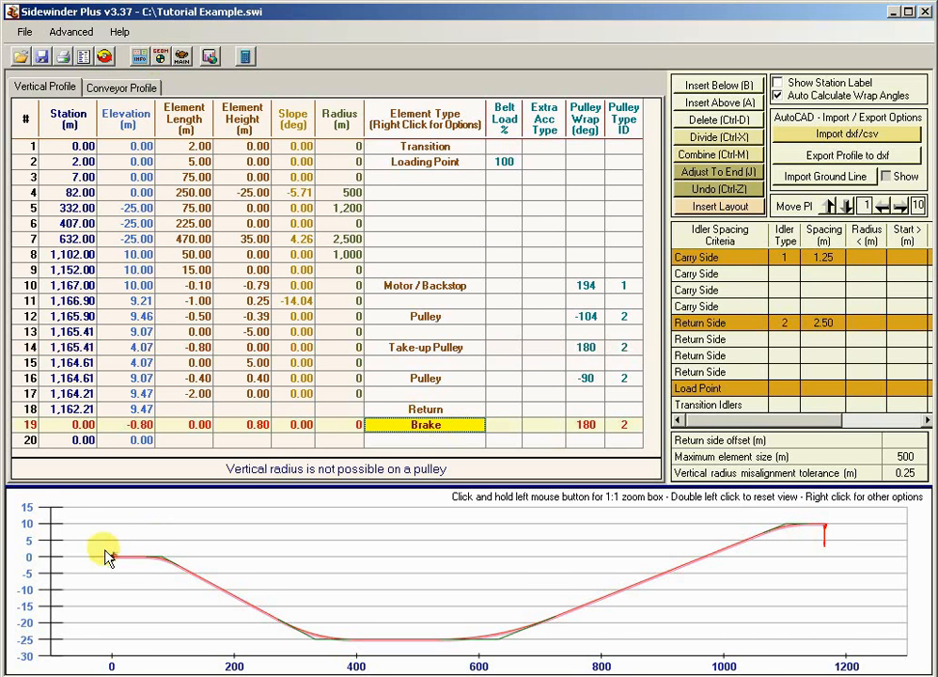
mouse_move(107, 556)
left_mouse_down()
mouse_move(211, 584)
mouse_move(505, 583)
left_mouse_up()
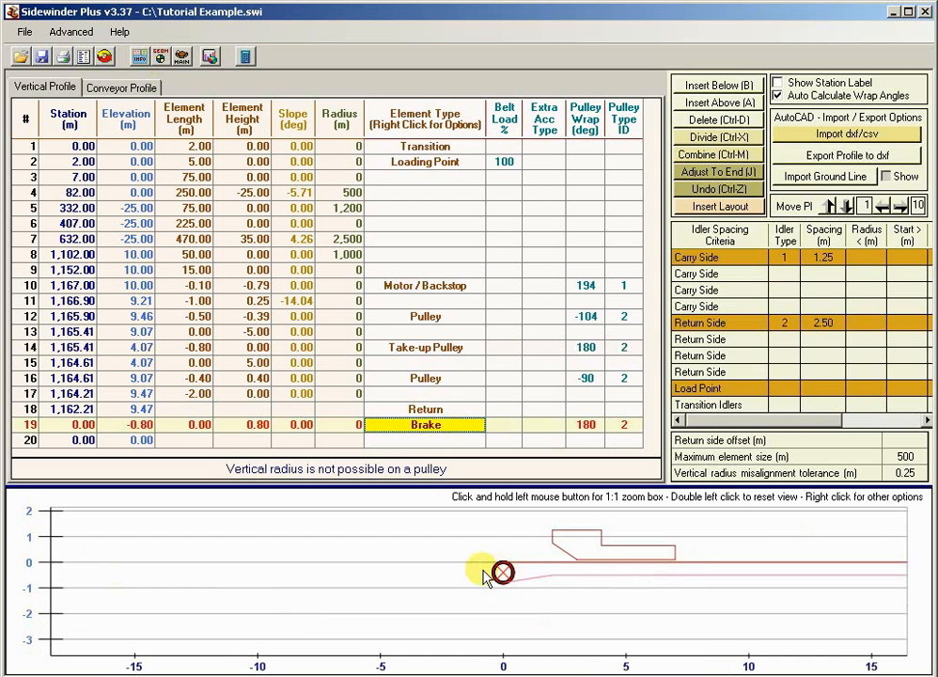
double_click(414, 575)
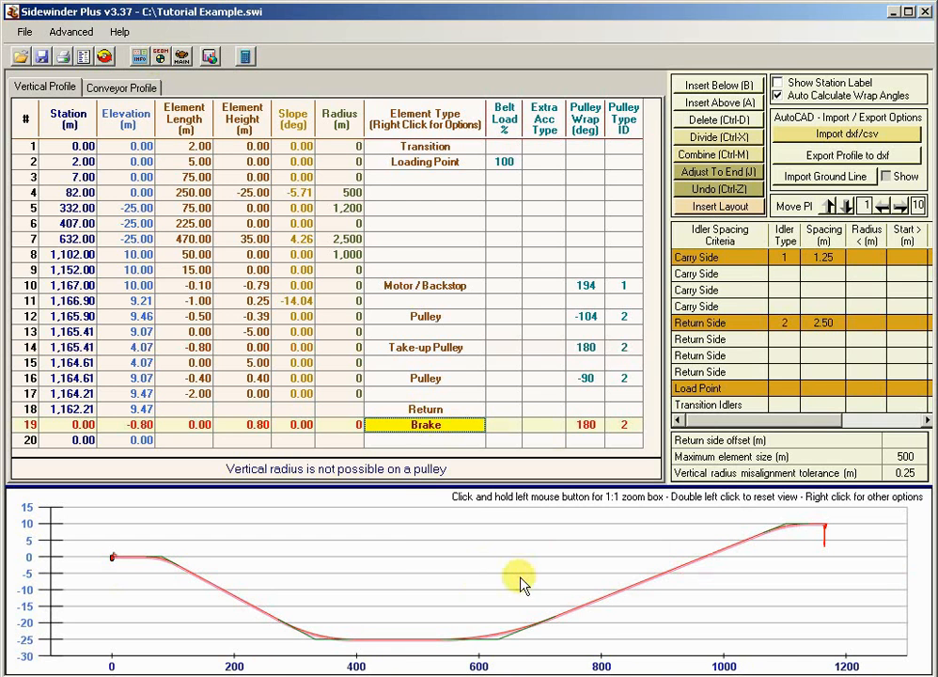
left_click(180, 64)
- Set the number of brakes per pulley to 1 for brake station 1 and solve the conveyor calculations
left_click(125, 662)
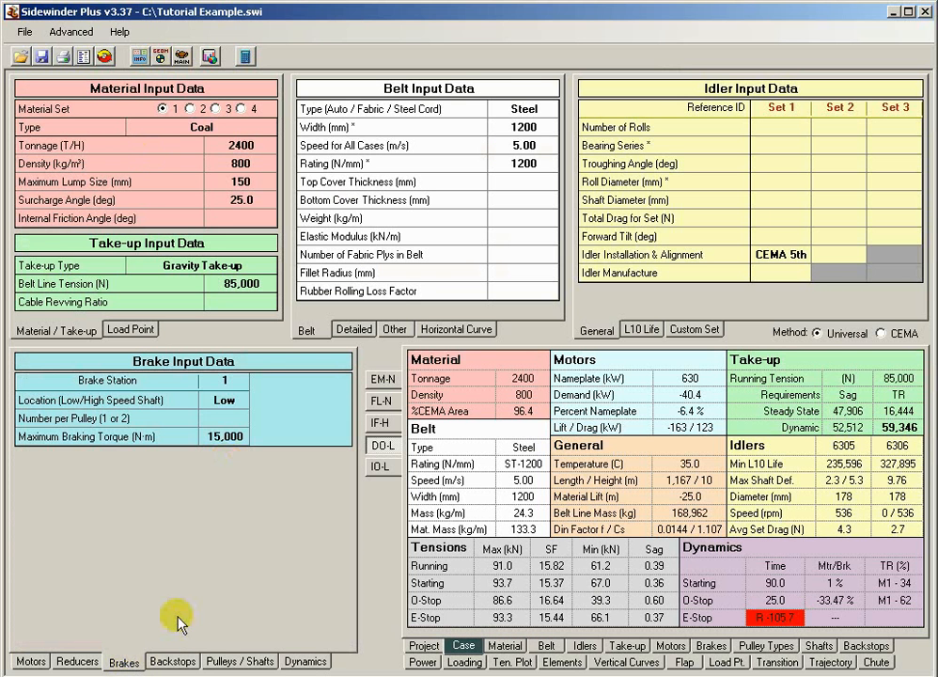
left_click(225, 421)
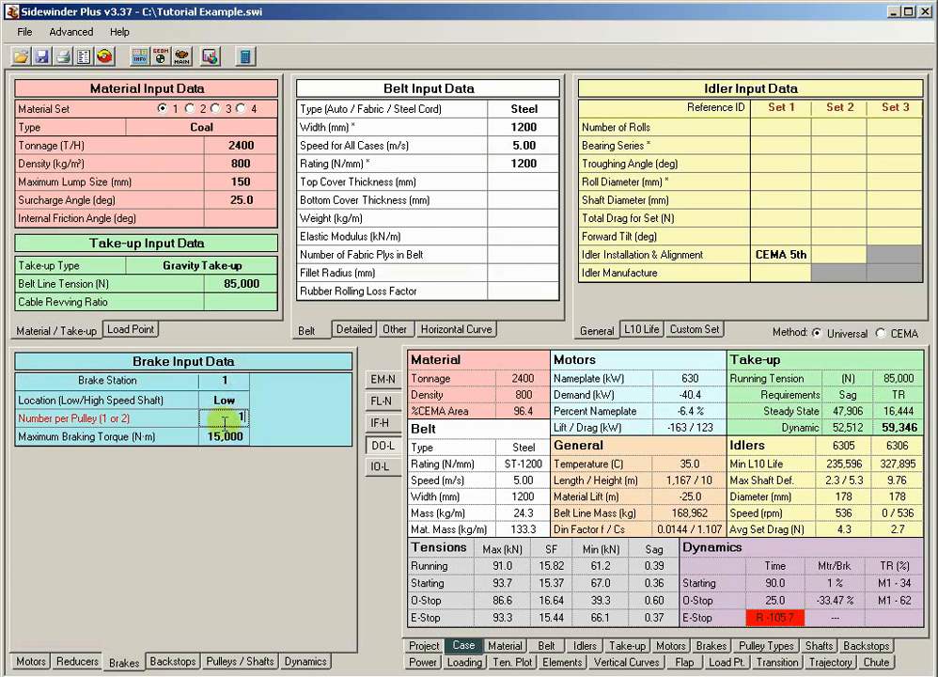
type("1")
left_click(230, 438)
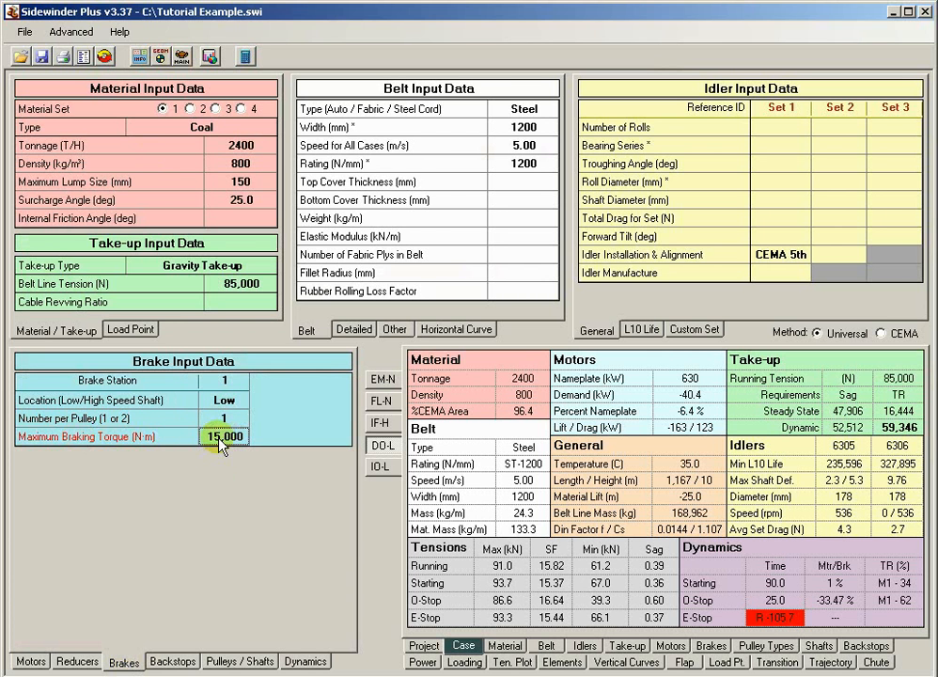
left_click(299, 664)
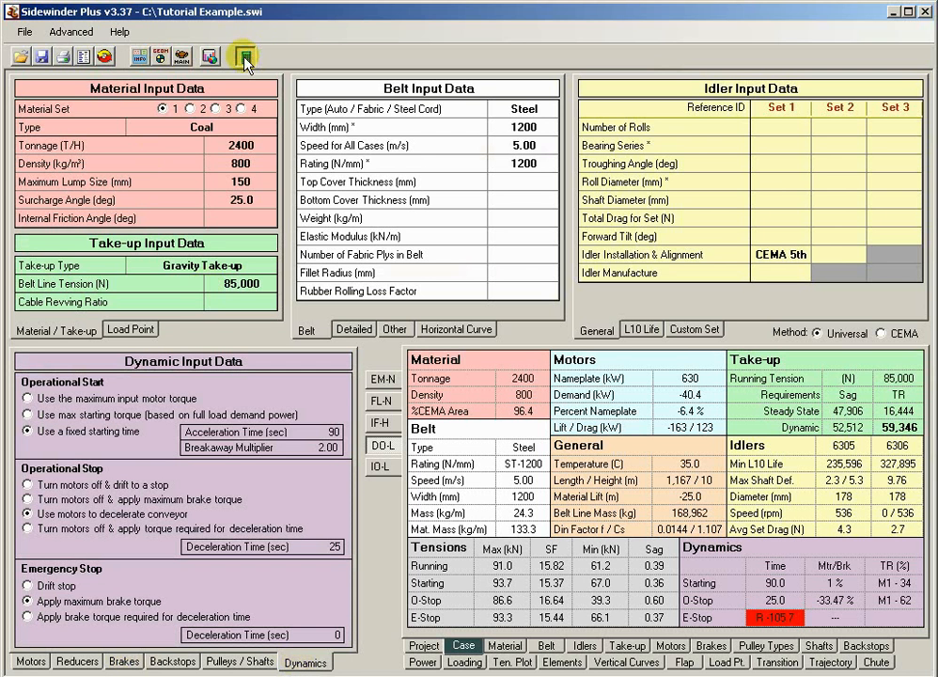
left_click(244, 58)
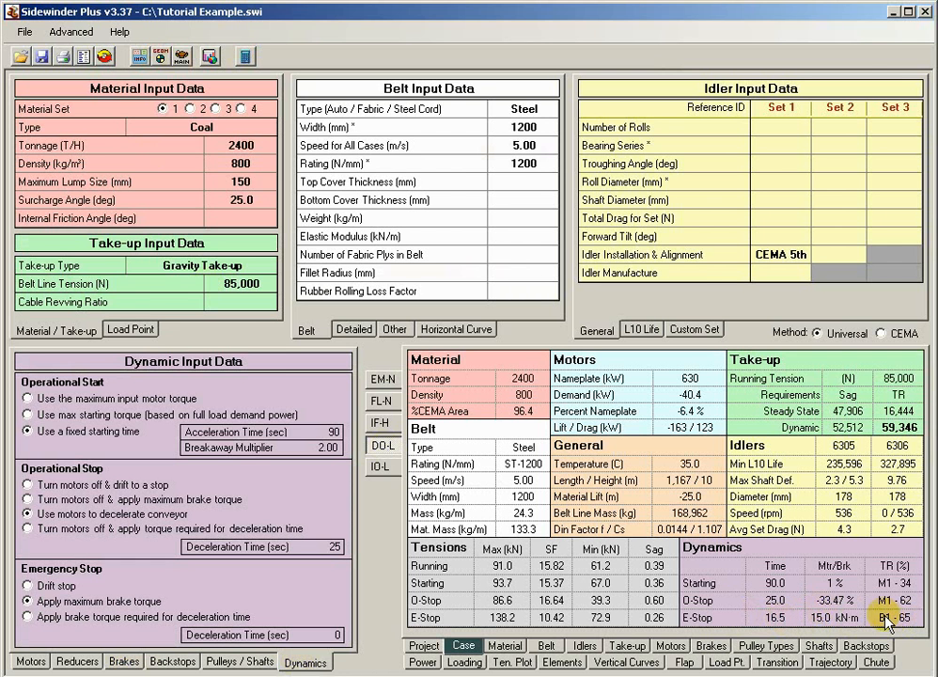
- Compare the emergency stop results of the IF-H and FL-N cases and examine the inclines-plus-flats loading plot
left_click(376, 430)
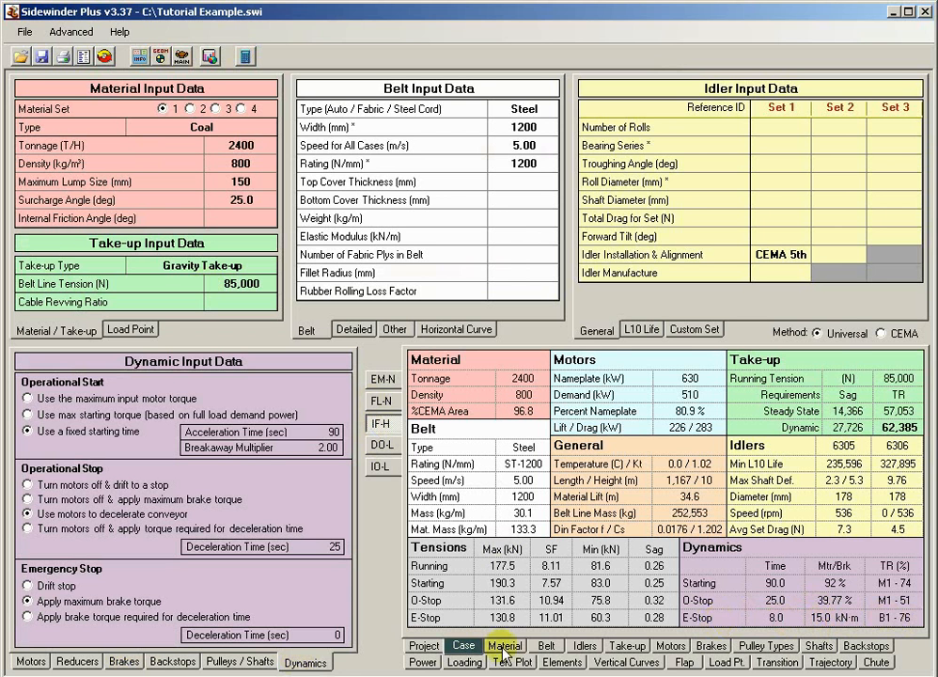
left_click(464, 661)
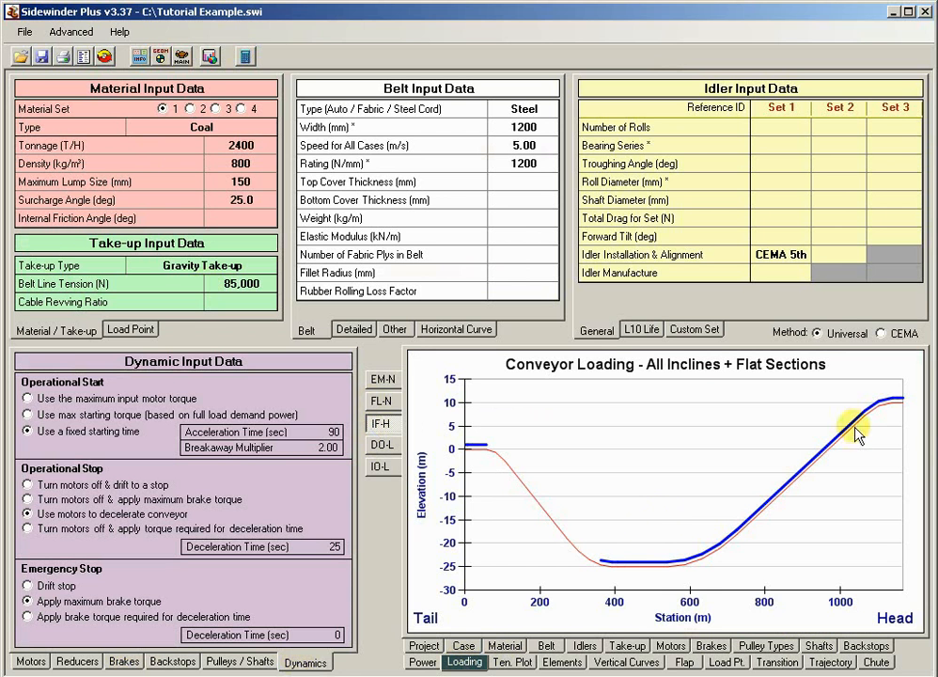
left_click(459, 645)
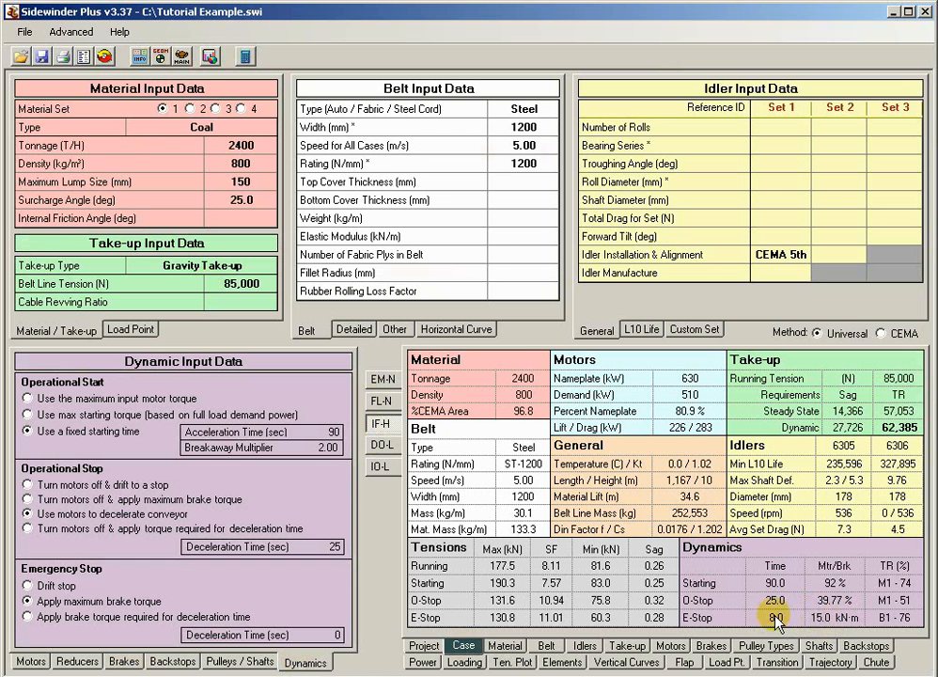
left_click(382, 400)
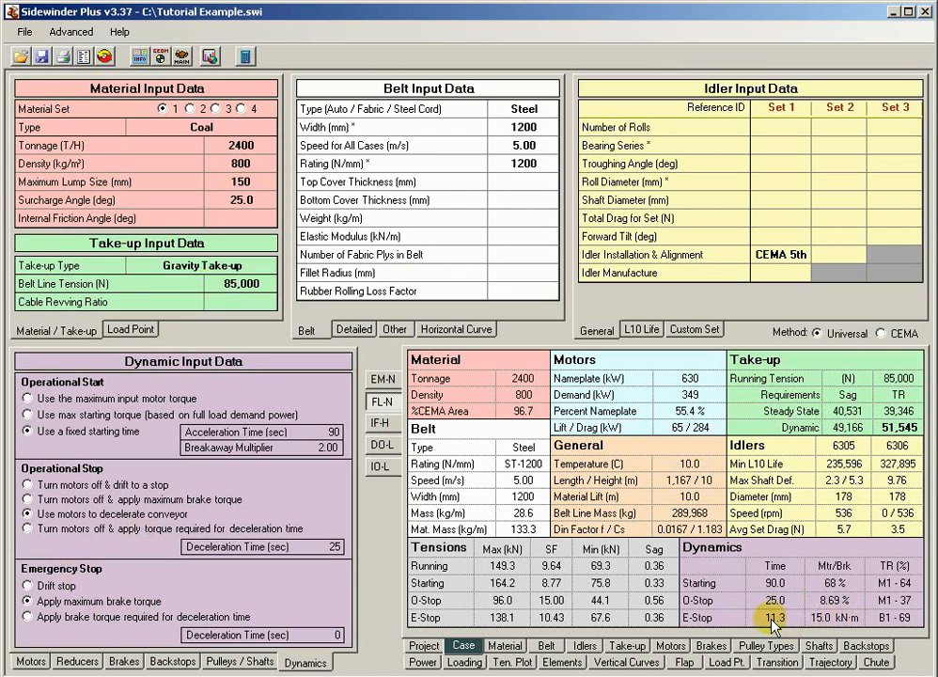
- Set the emergency stop to apply the brake torque required for a deceleration time of 20 sec and recalculate
left_click(58, 623)
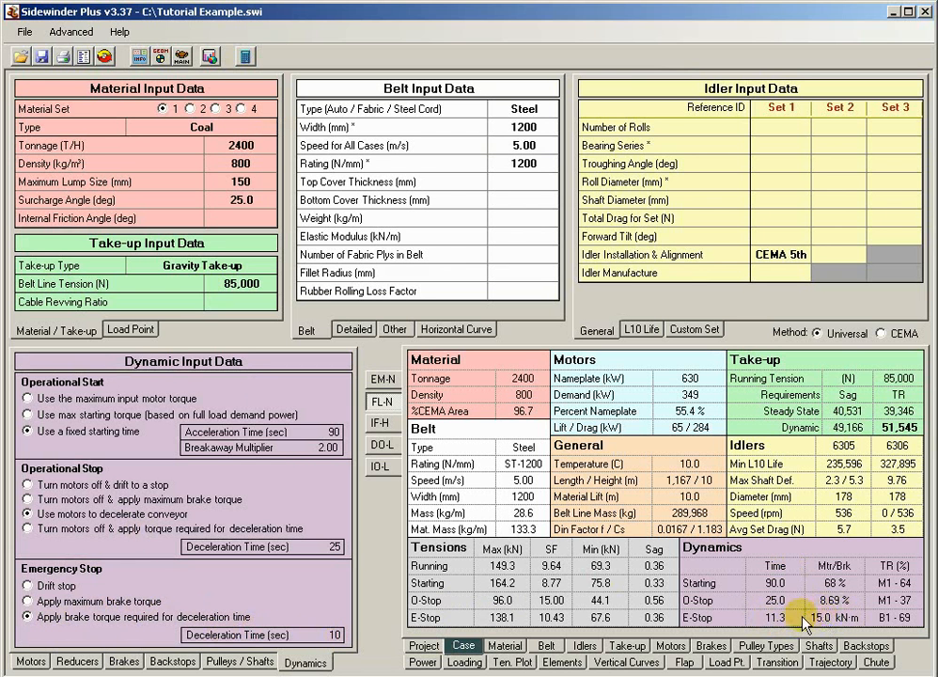
double_click(333, 635)
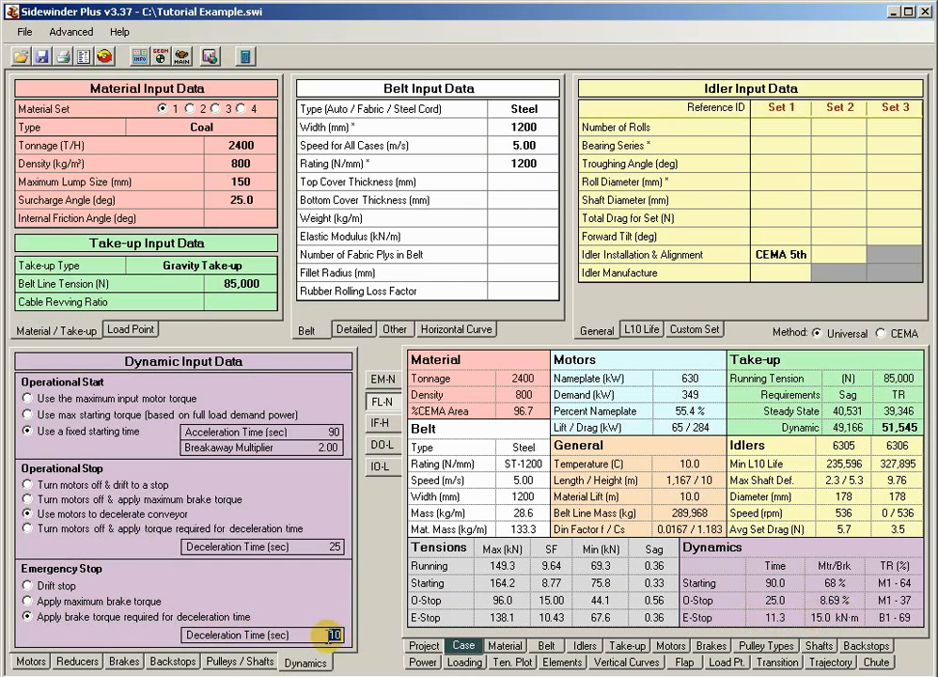
type("20")
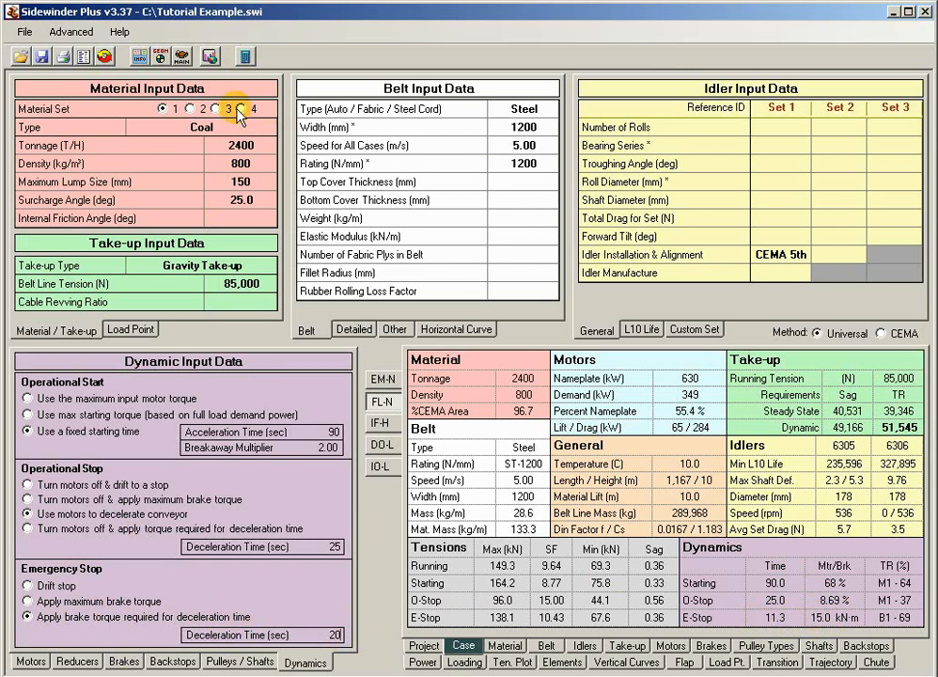
left_click(245, 56)
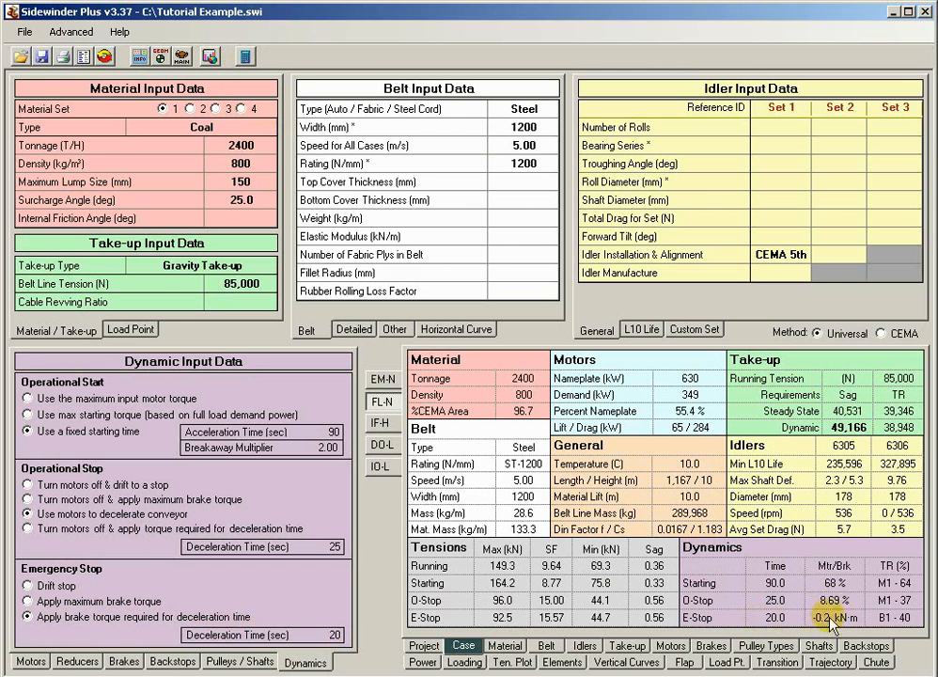
- Set the emergency stop deceleration time to 15 sec, recalculate, and check the IF-H and DO-L case results
double_click(331, 634)
type("15")
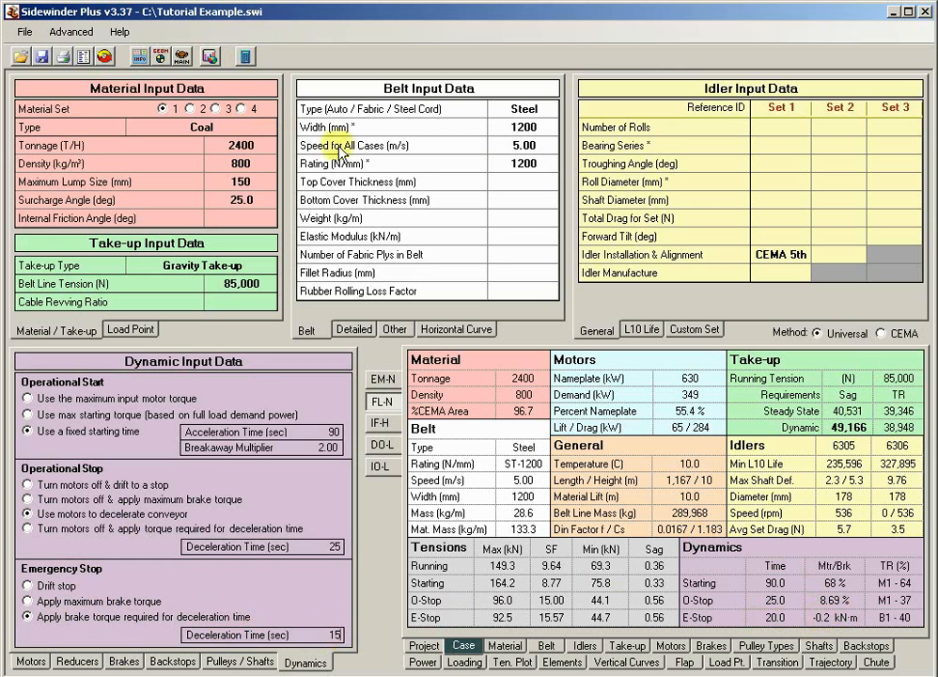
left_click(247, 57)
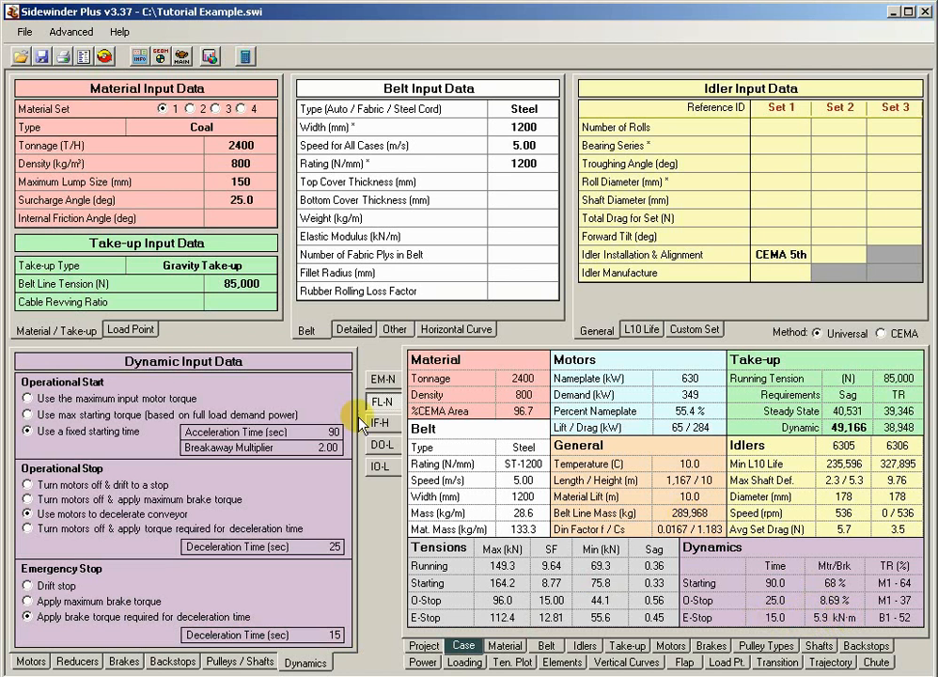
left_click(382, 424)
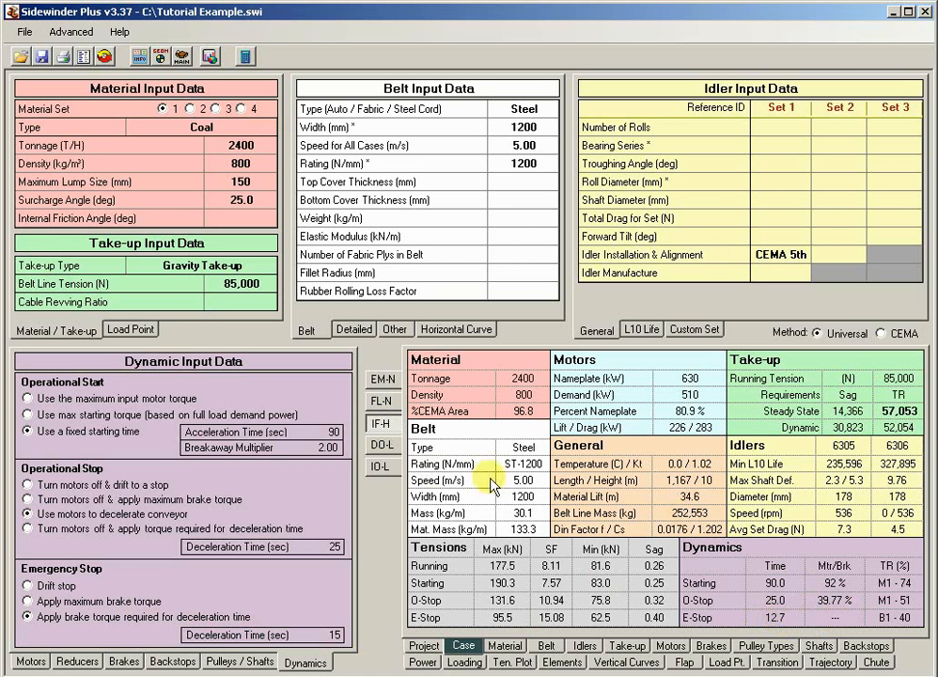
left_click(387, 450)
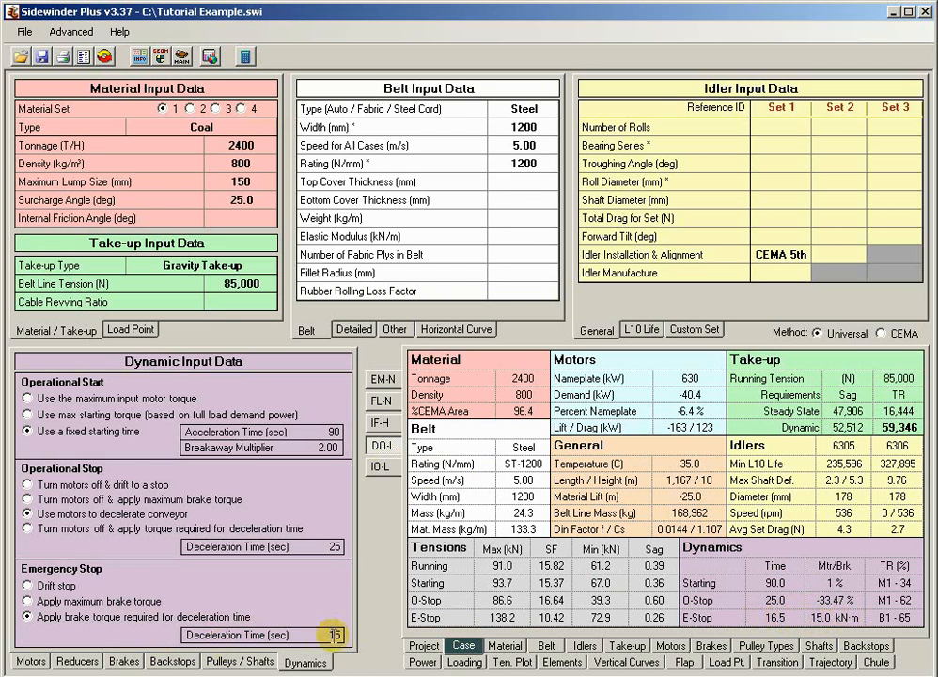
- Set the maximum braking torque of brake station 1 to 20,000 N·m and recalculate
left_click(121, 661)
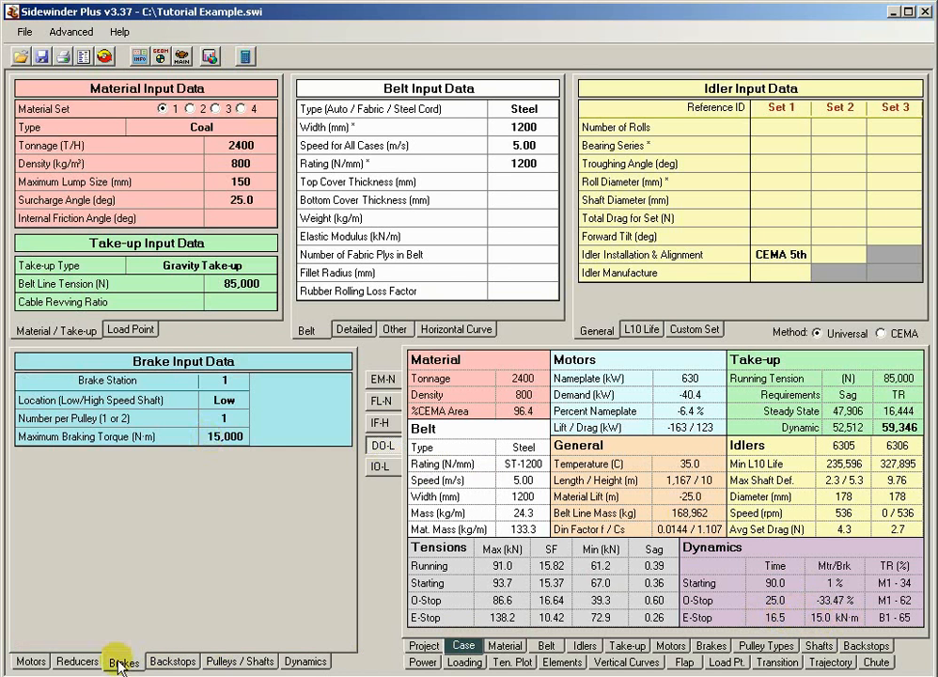
left_click(215, 435)
left_click_drag(217, 436, 201, 438)
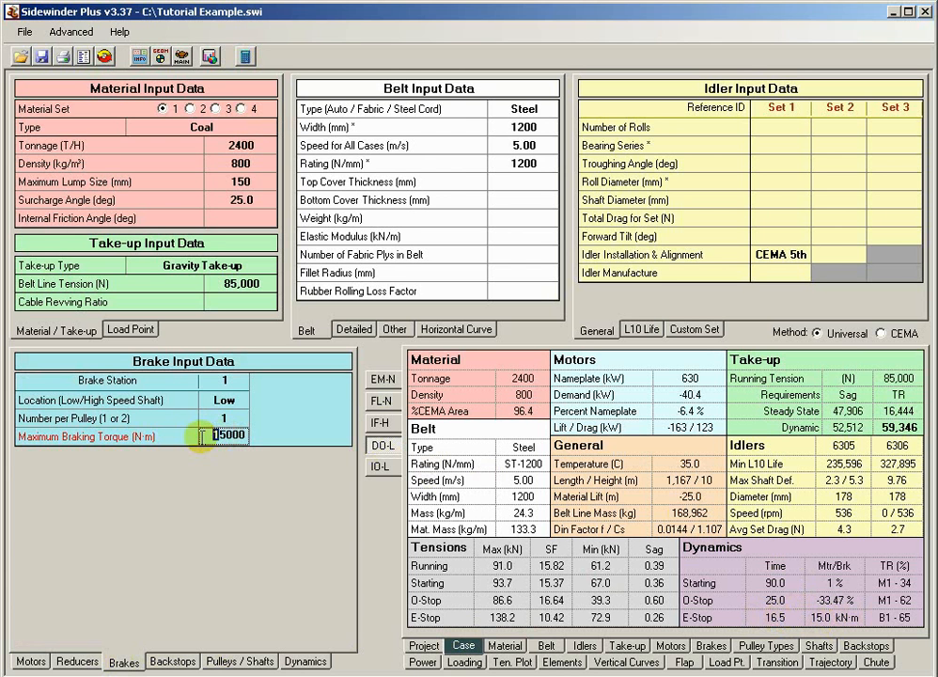
type("2")
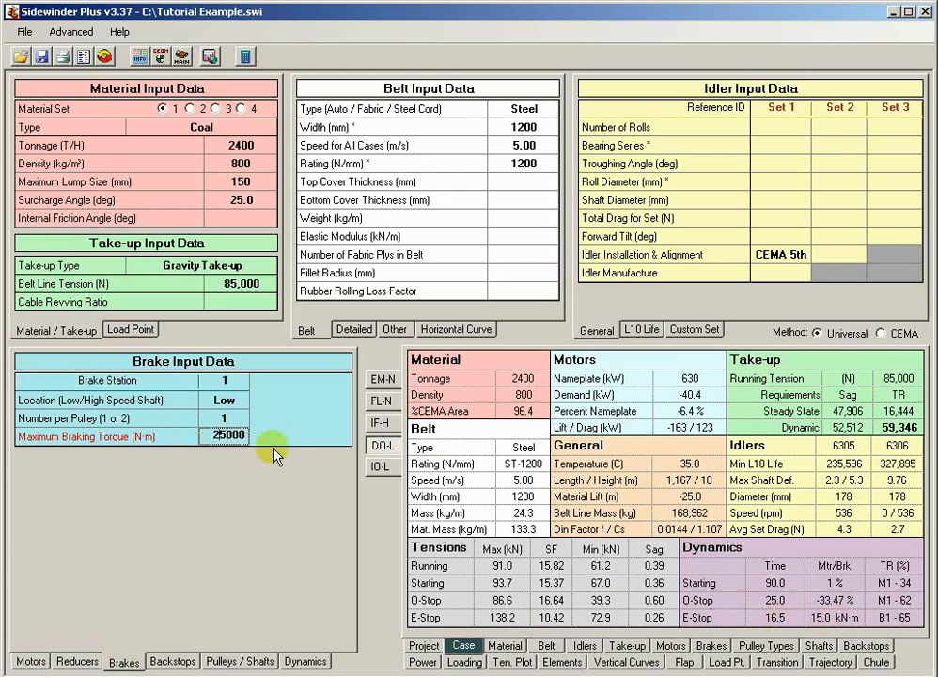
left_click_drag(227, 436, 218, 435)
type("0,")
left_click(246, 56)
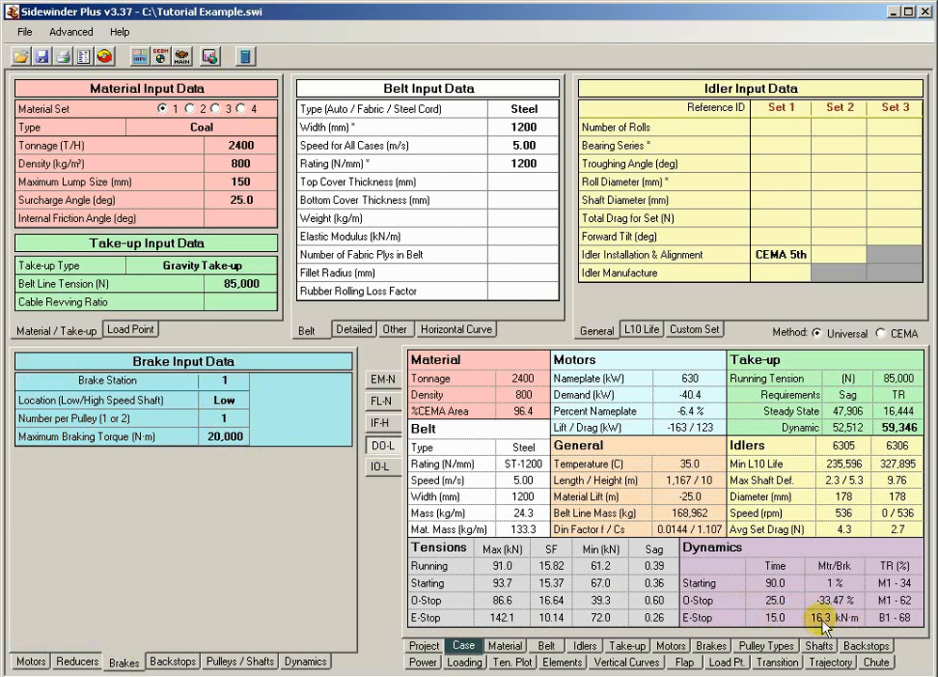
- Set the maximum braking torque of brake station 1 to 16,500 N·m and recalculate
left_click(211, 437)
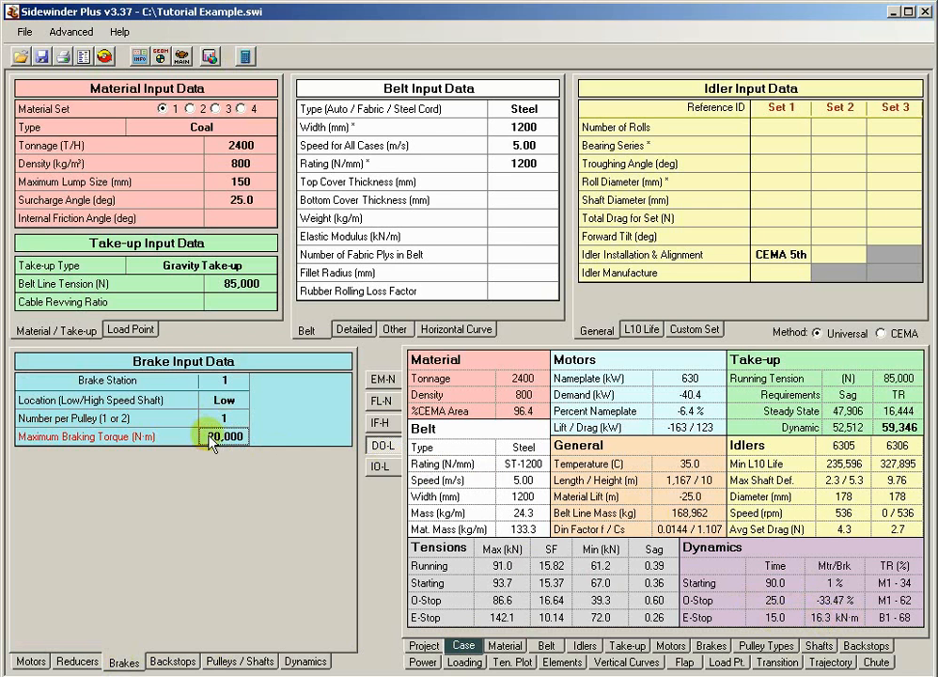
left_click(207, 436)
left_click_drag(201, 435, 222, 436)
type("165")
left_click(237, 417)
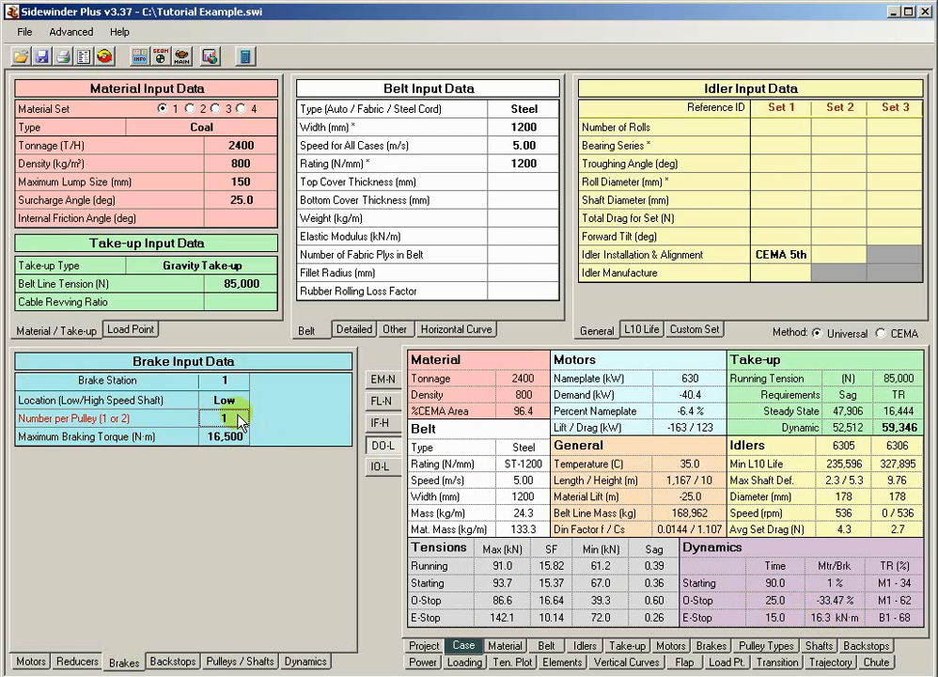
left_click(245, 56)
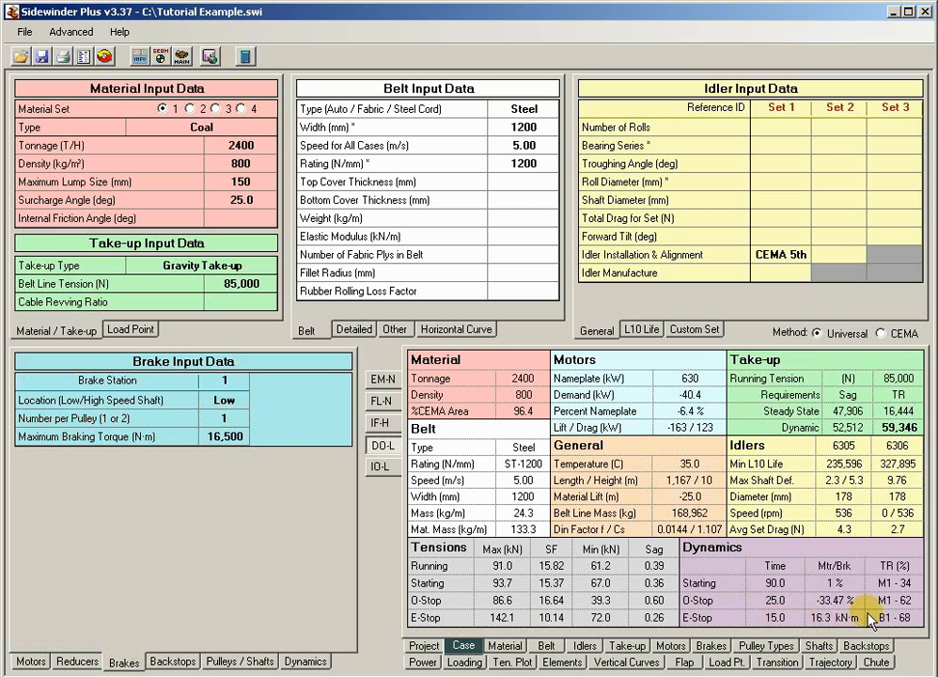
- Review the emergency stop options and compare the emergency stop results of the IF-H and FL-N cases
left_click(307, 660)
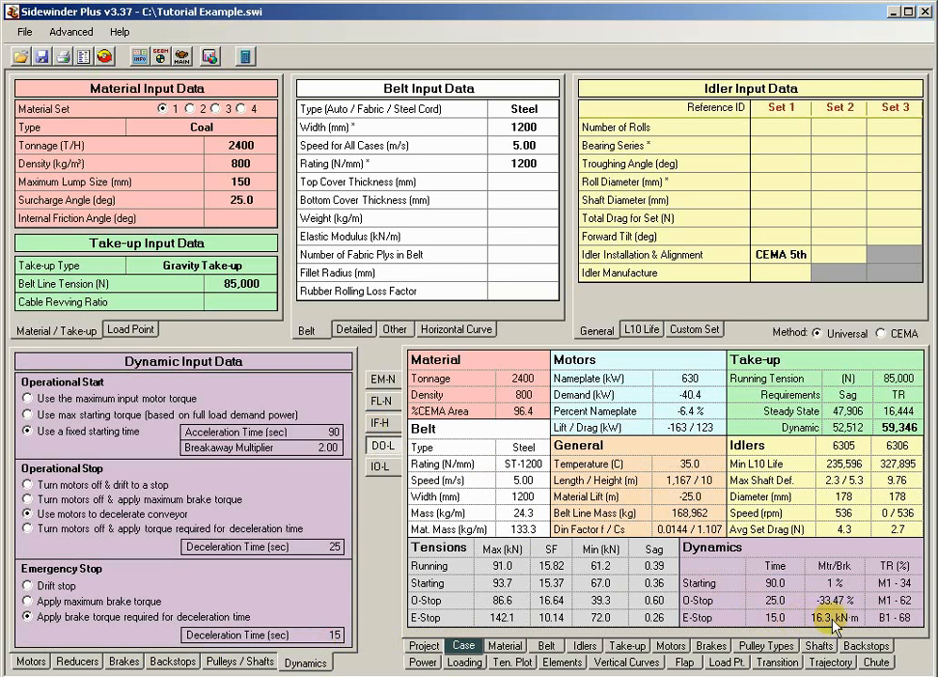
left_click(376, 423)
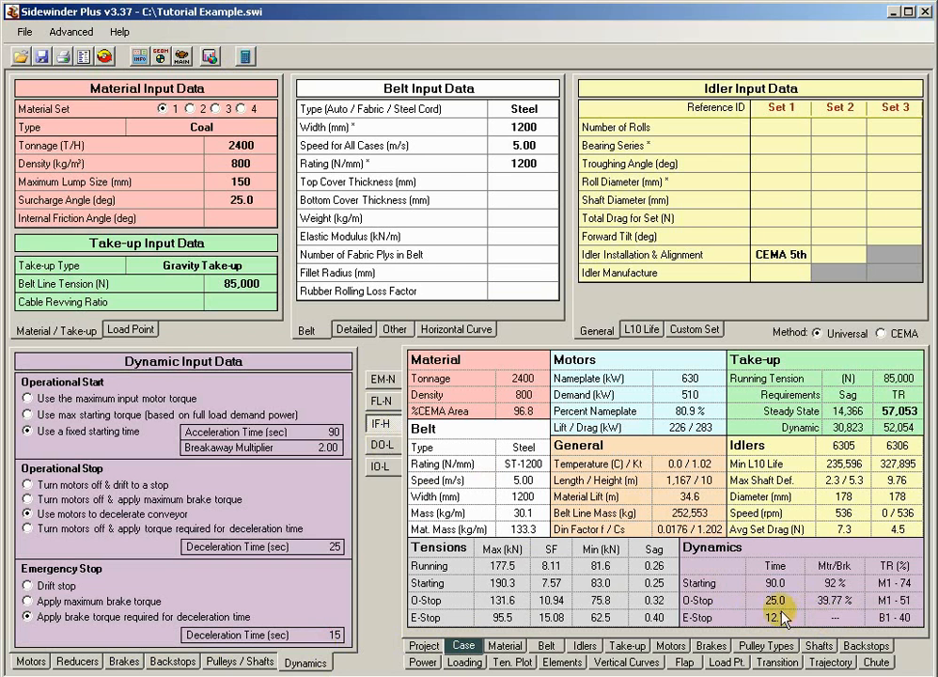
left_click(385, 402)
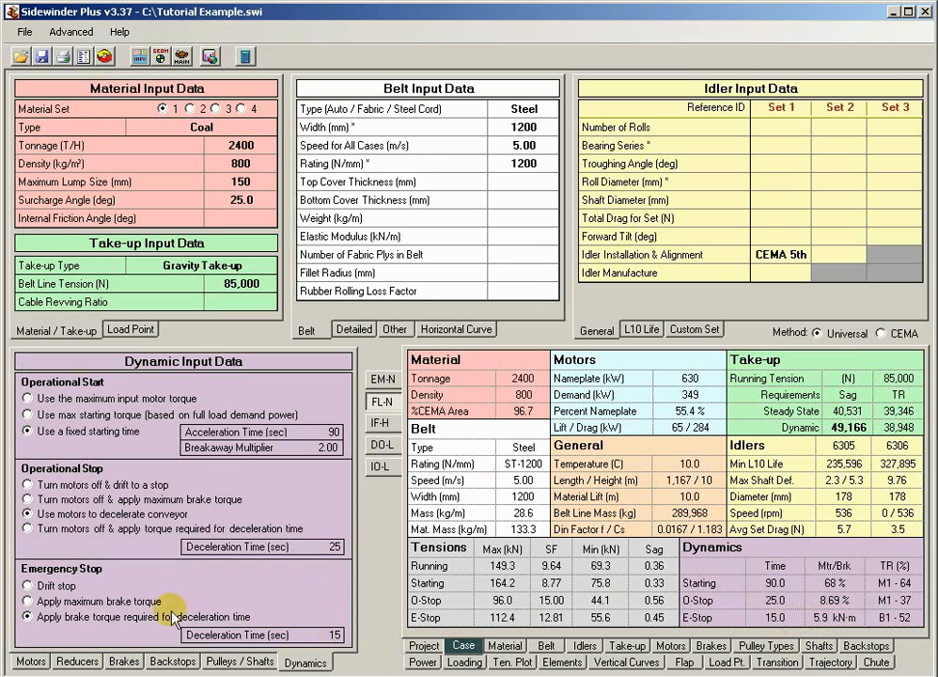
left_click(47, 587)
left_click(57, 600)
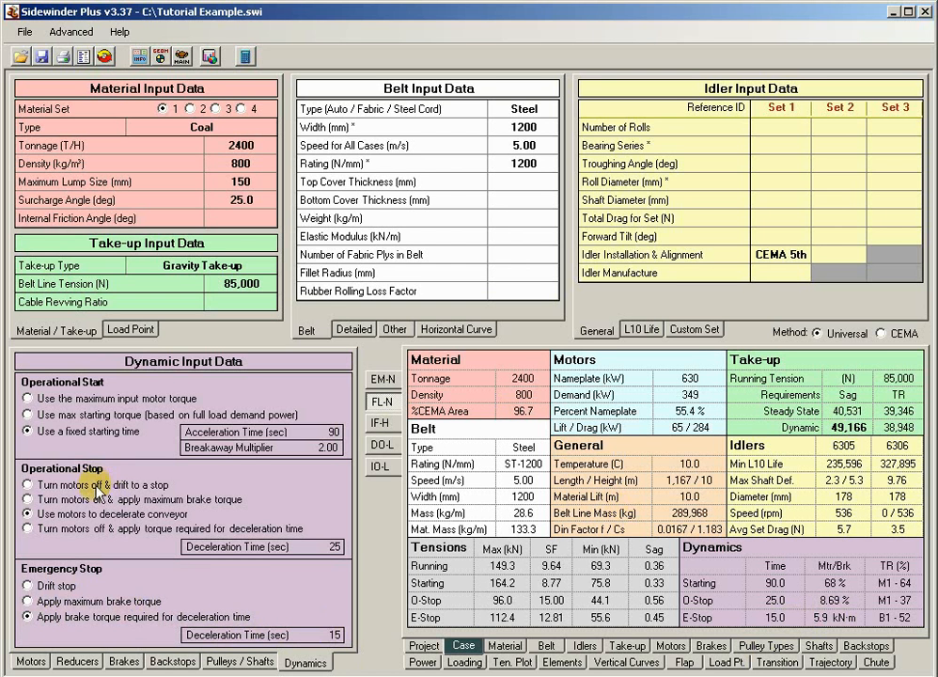
- Set the operational stop to motors off with torque required for a 25 sec deceleration, recalculate, and compare the IF-H and DO-L cases
left_click(26, 531)
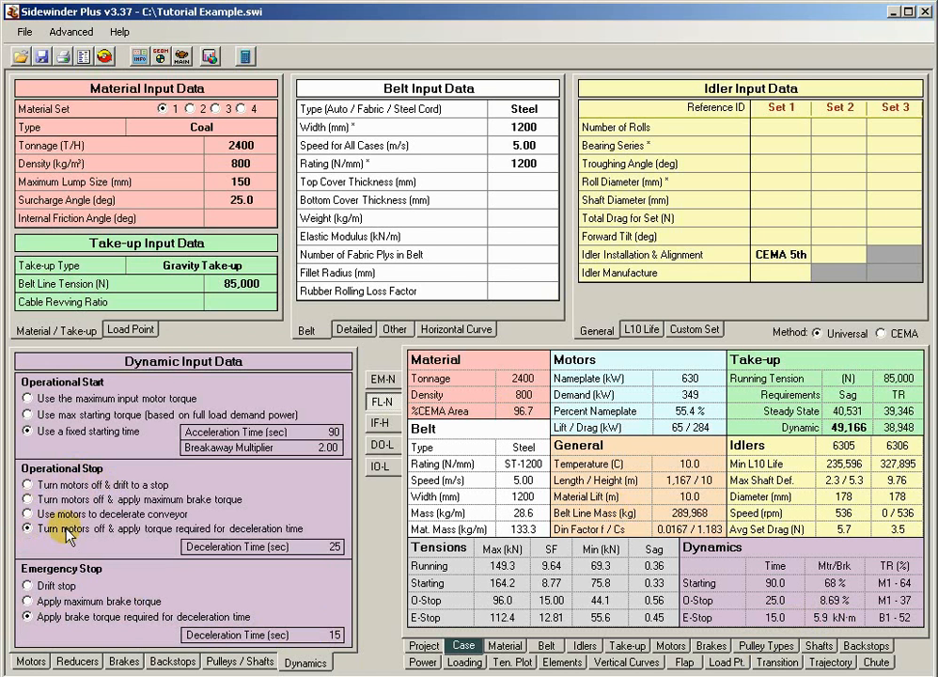
double_click(325, 546)
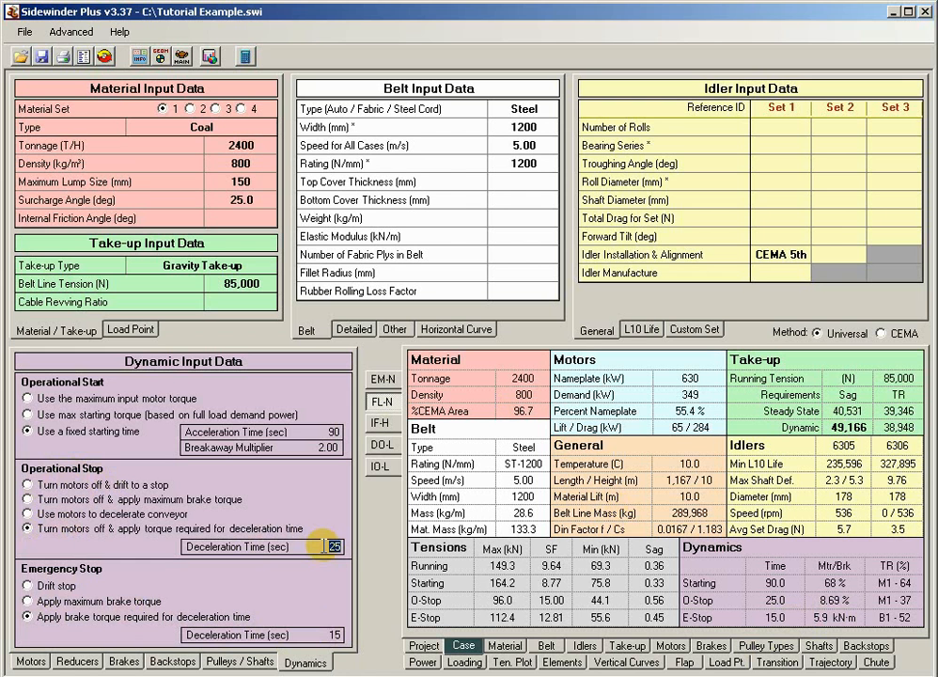
type("25")
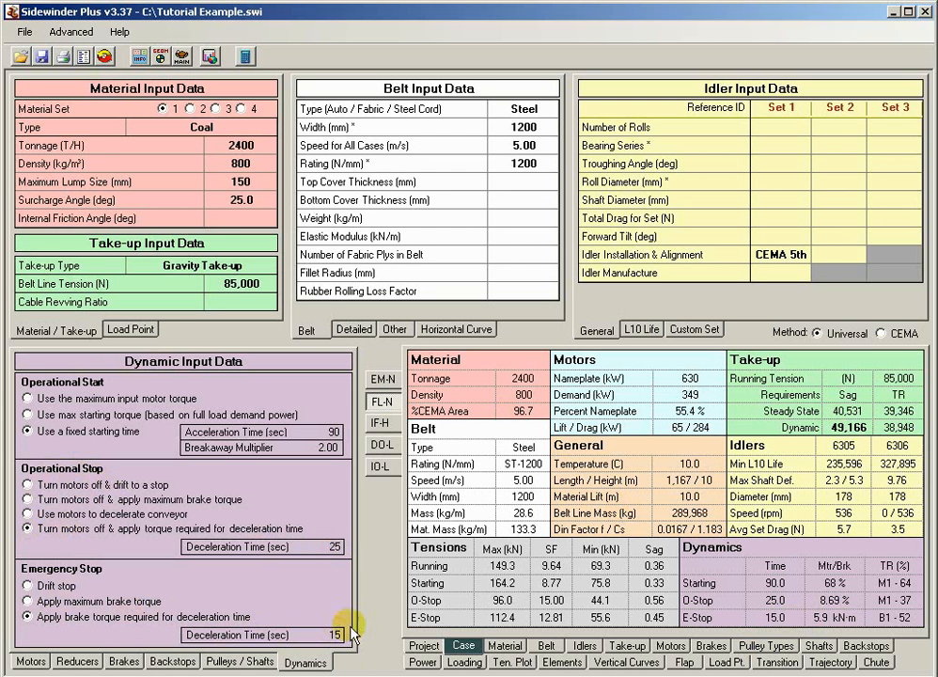
double_click(320, 635)
left_click(326, 634)
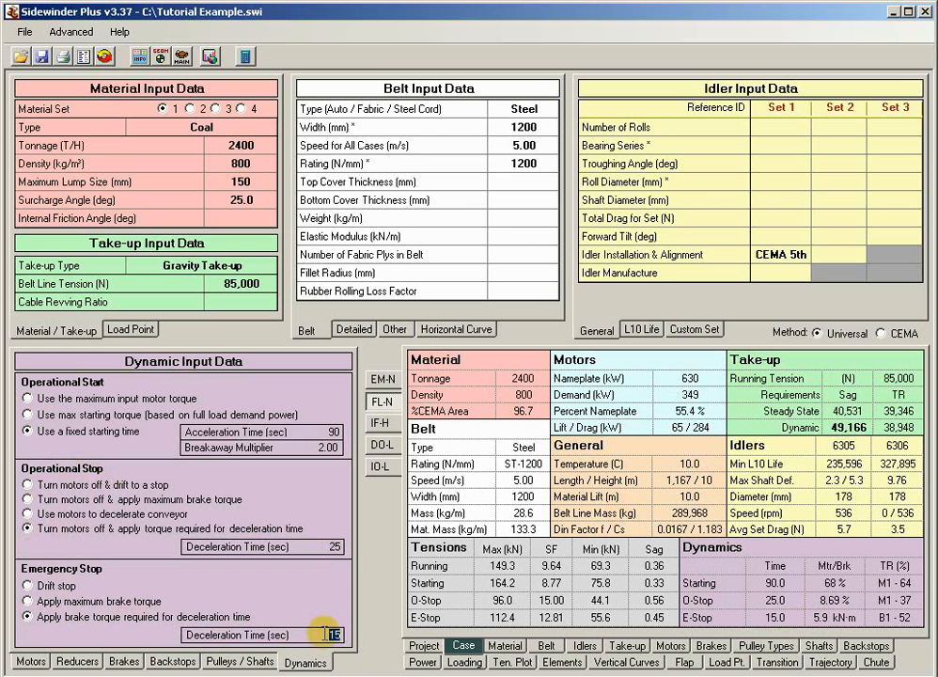
left_click(245, 57)
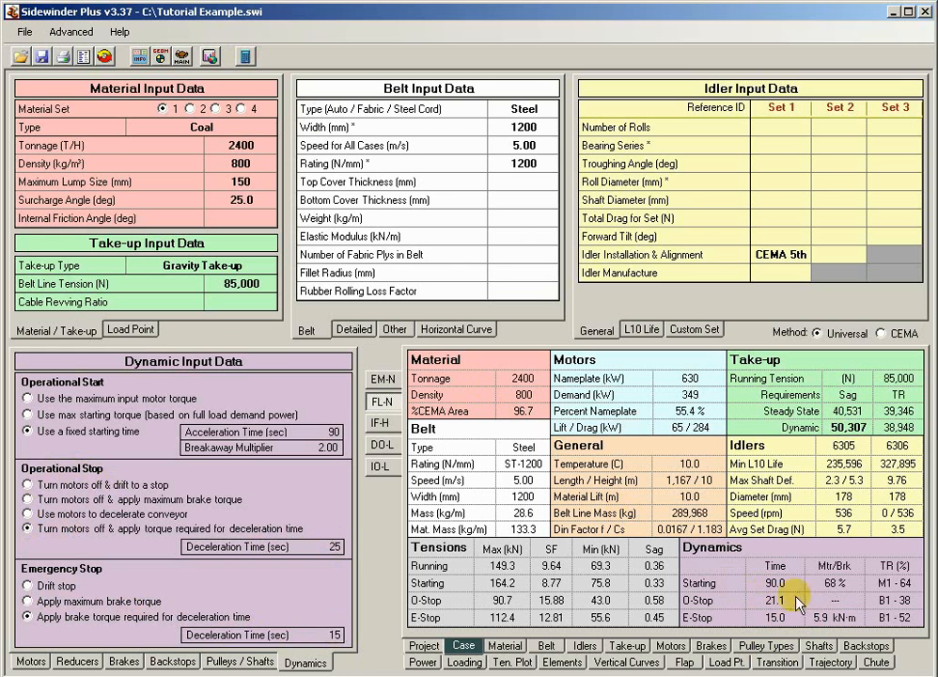
left_click(380, 424)
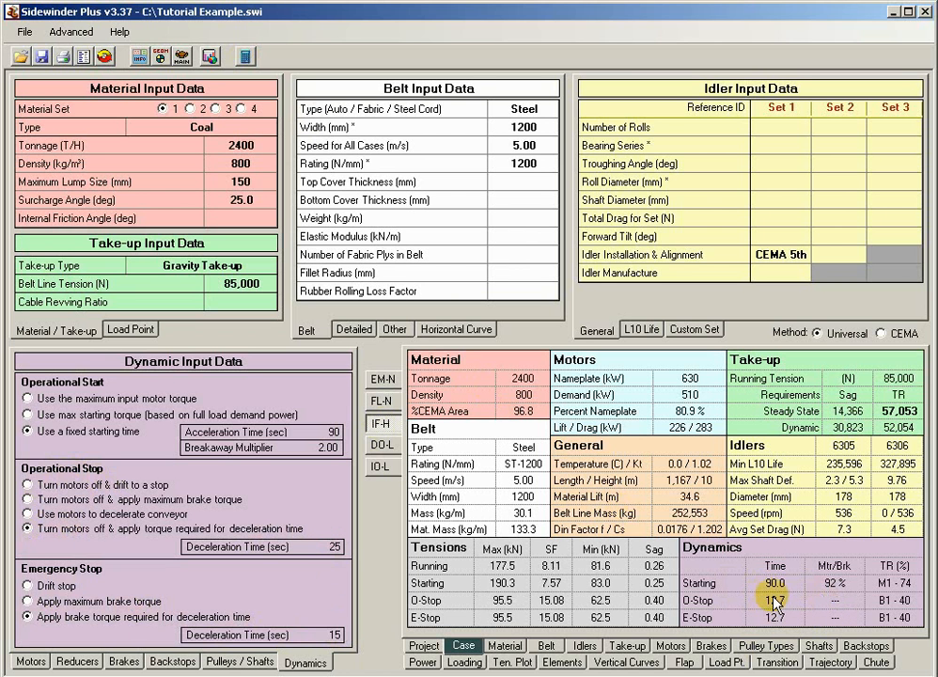
left_click(380, 445)
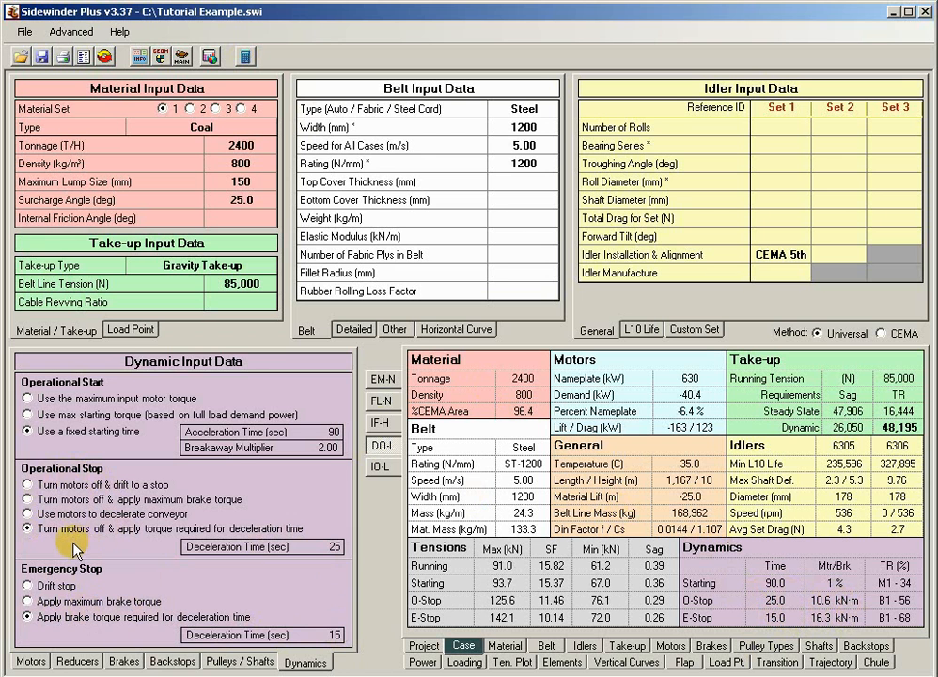
- Configure motor station 1 with 2 motors on the pulley and a nameplate rating of 350 kW per motor
left_click(122, 661)
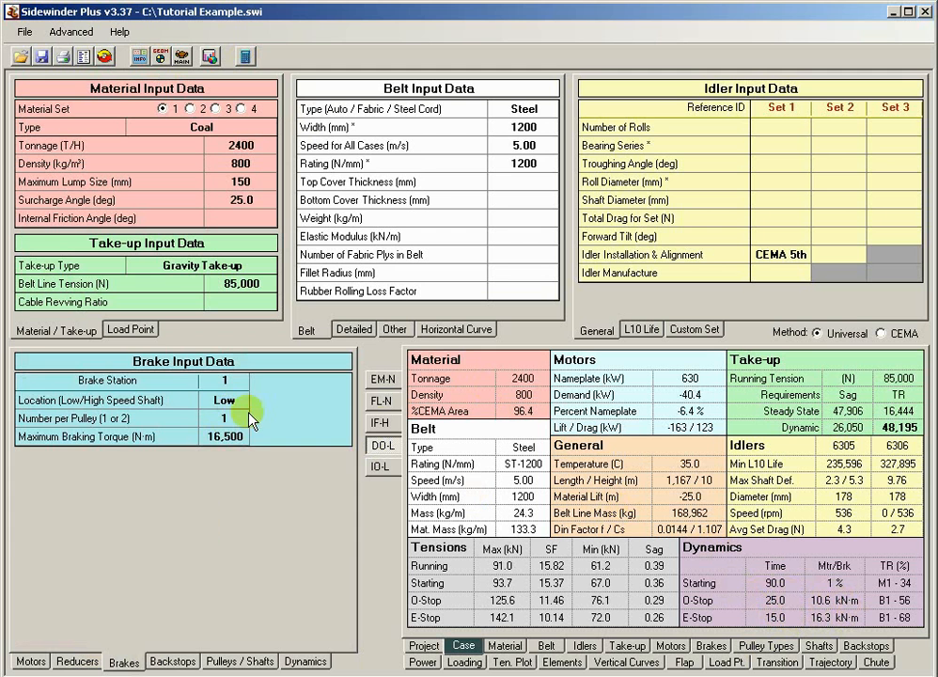
left_click(31, 661)
left_click(209, 417)
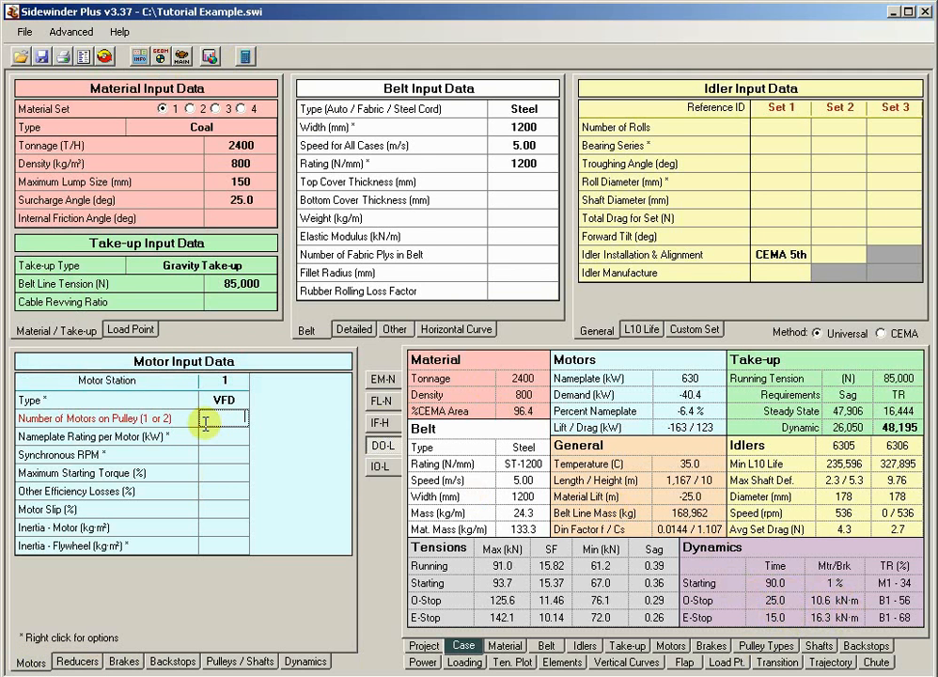
type("2")
key("Return")
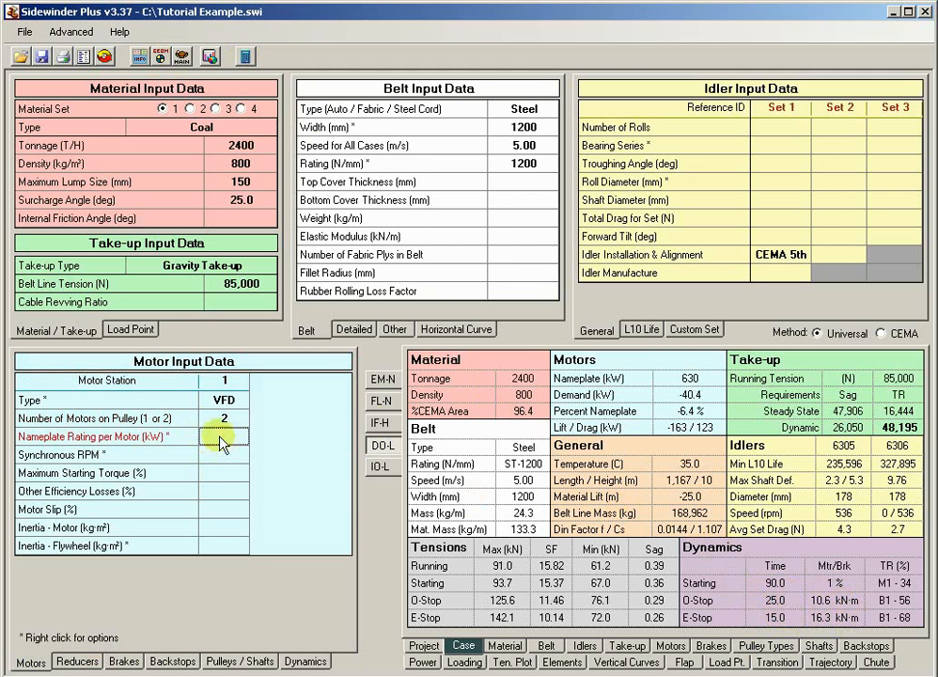
type("350")
key("Return")
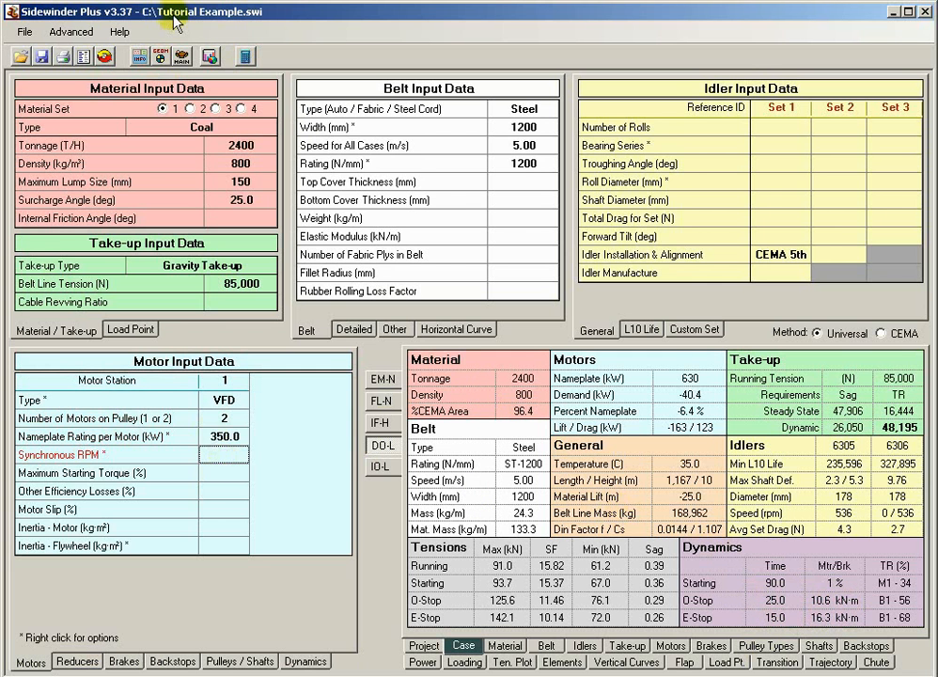
- Change the tail brake element in row 19 of the conveyor geometry to a plain Pulley
left_click(161, 56)
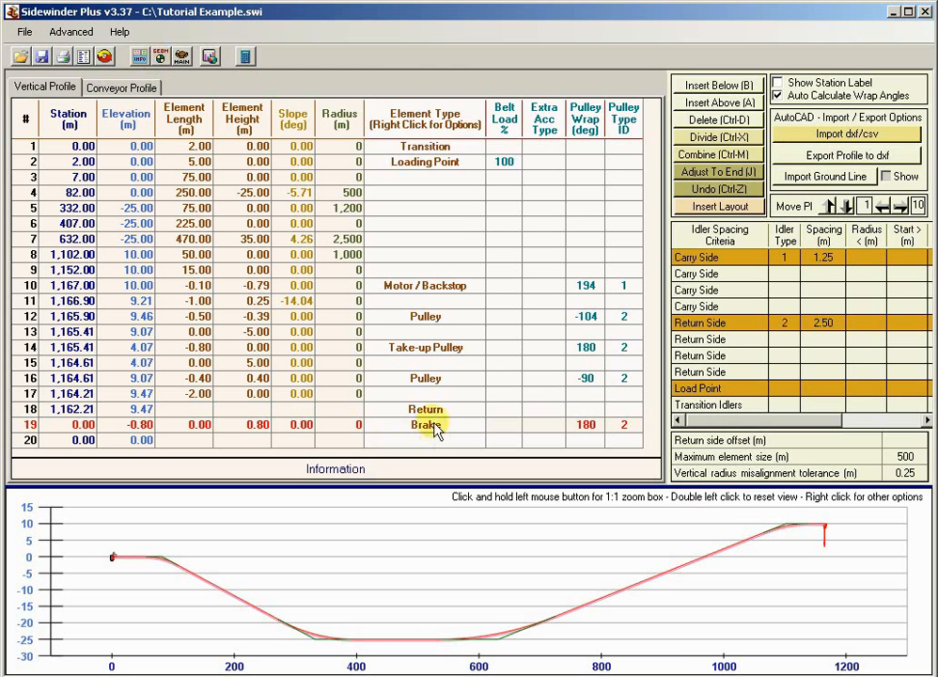
left_click(435, 428)
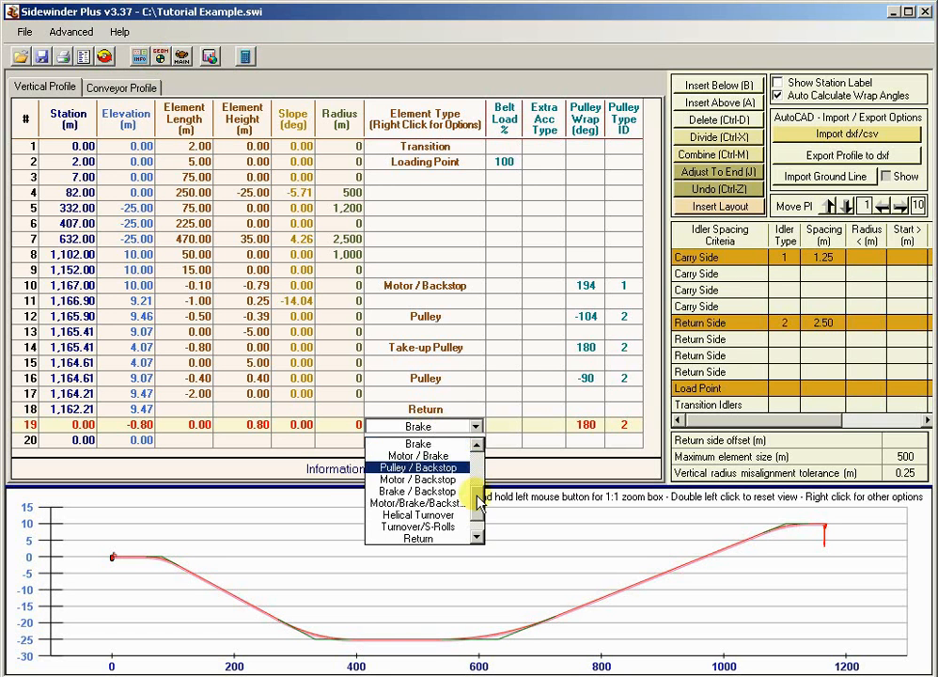
scroll(480, 505, "up", 2)
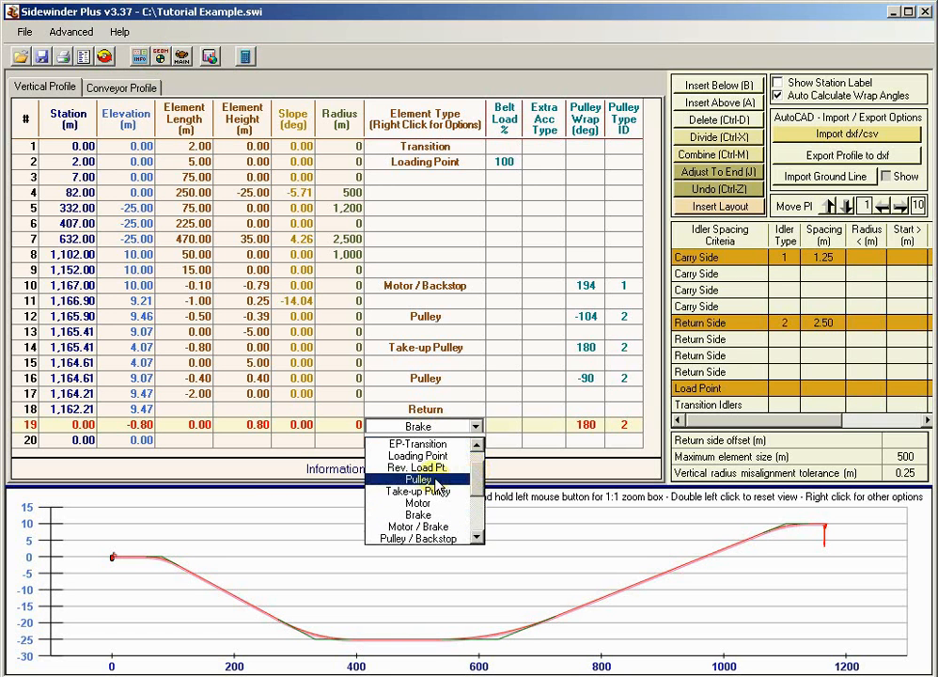
left_click(419, 480)
left_click(427, 393)
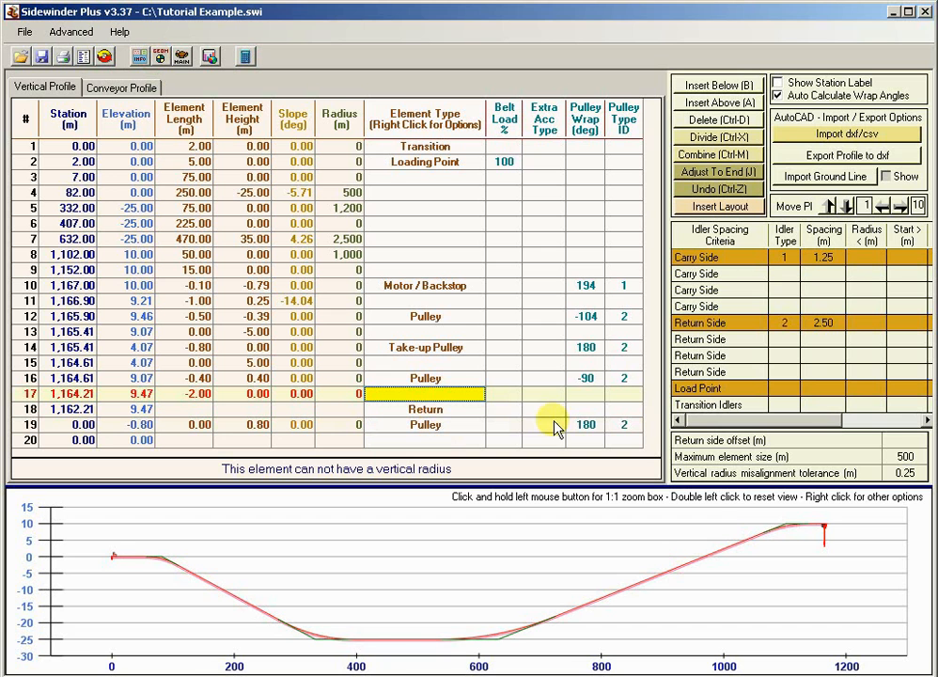
- Change the head drive element in row 10 of the conveyor geometry to Motor / Brake / Backstop
left_click_drag(807, 511, 845, 554)
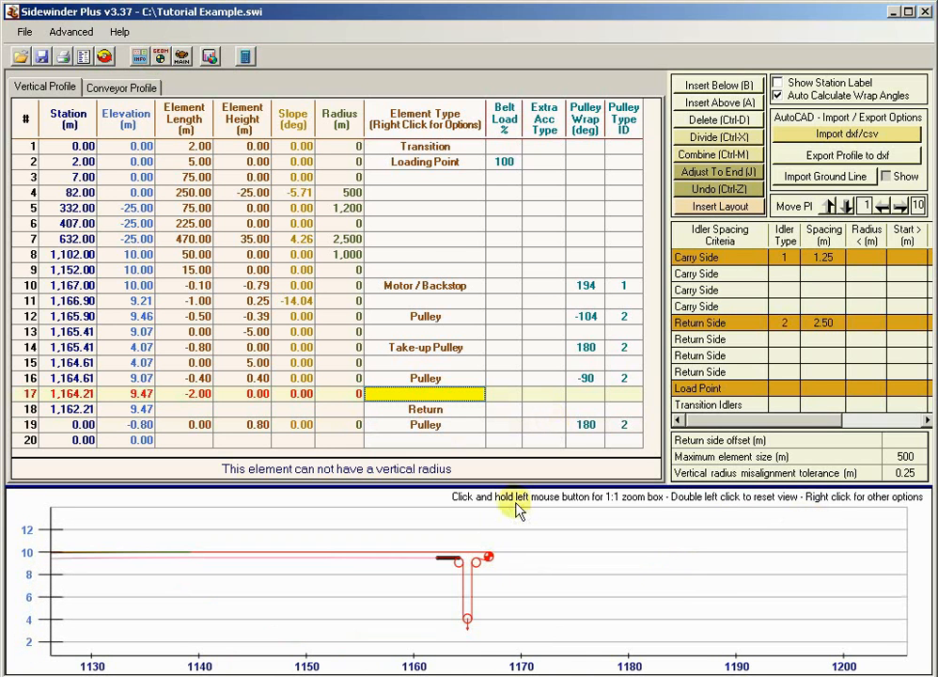
left_click(419, 301)
left_click(419, 286)
right_click(419, 288)
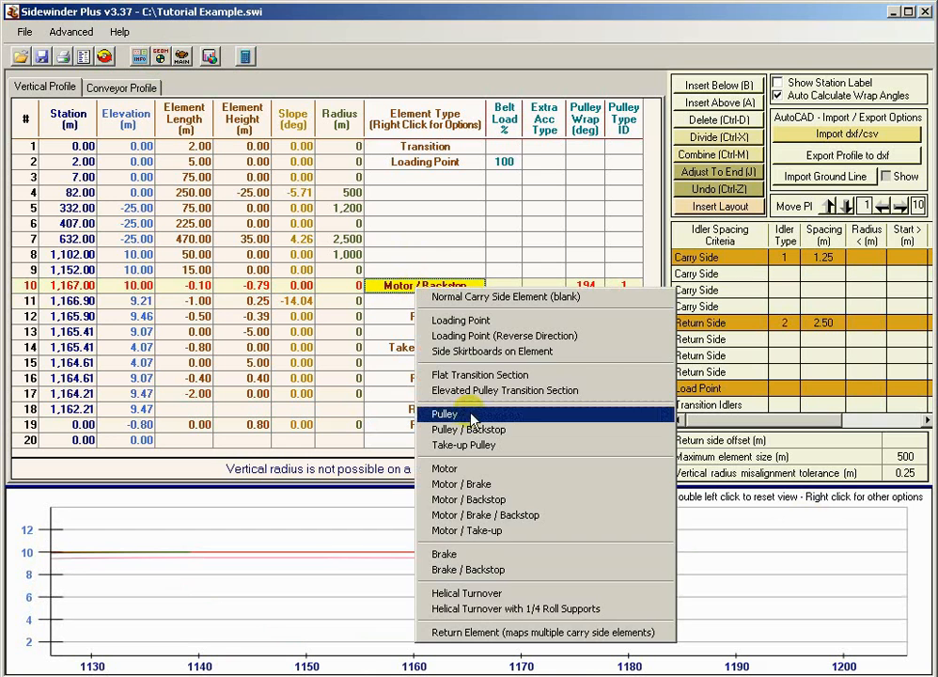
left_click(526, 523)
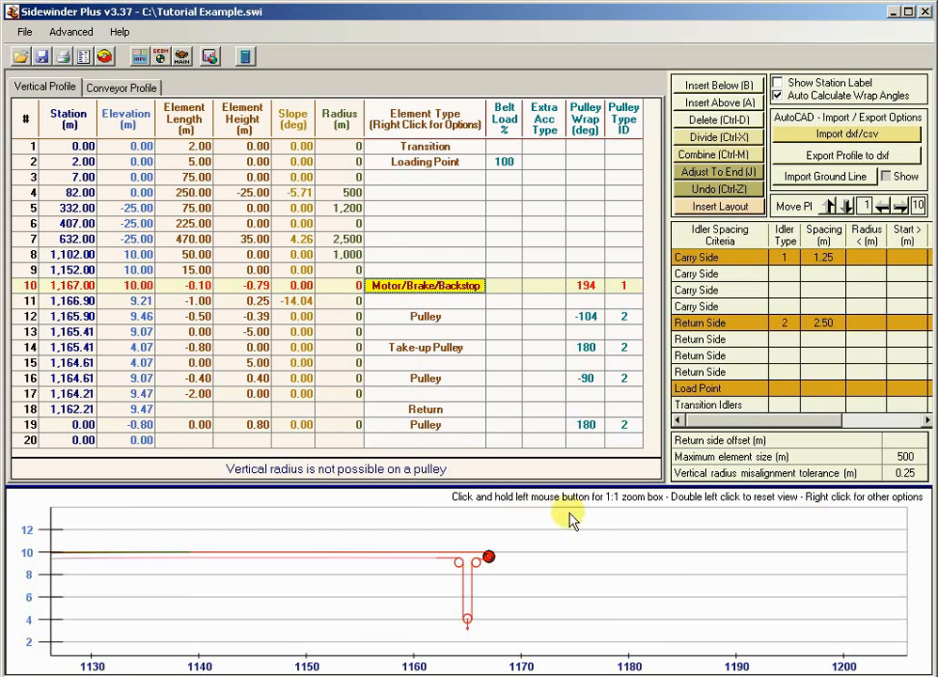
- Configure brake station 1 on the high speed shaft with 2 brakes per pulley and a maximum braking torque of 1,000 N·m
left_click(183, 57)
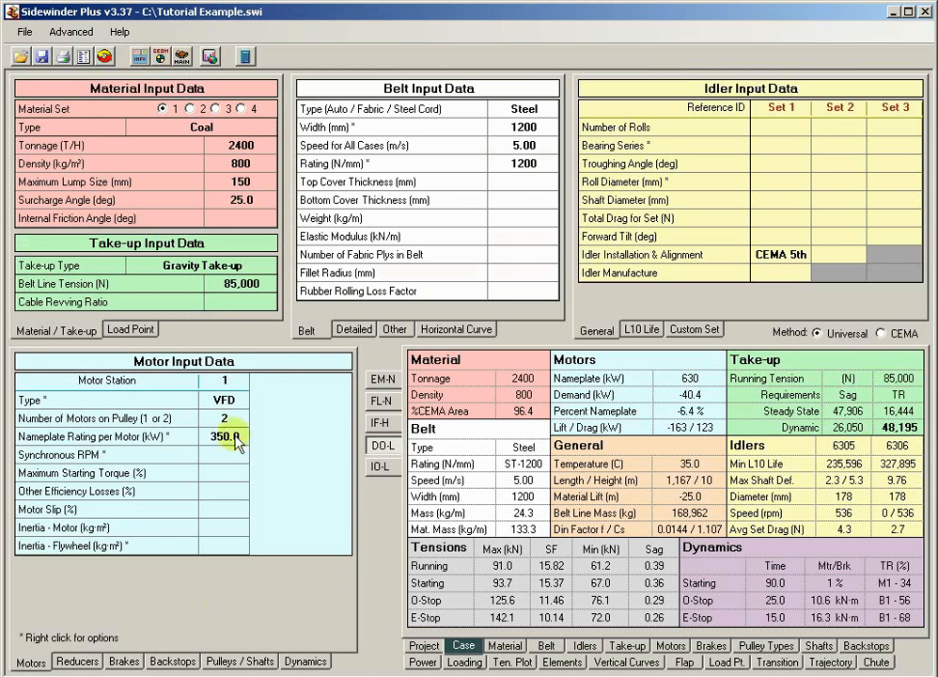
left_click(123, 660)
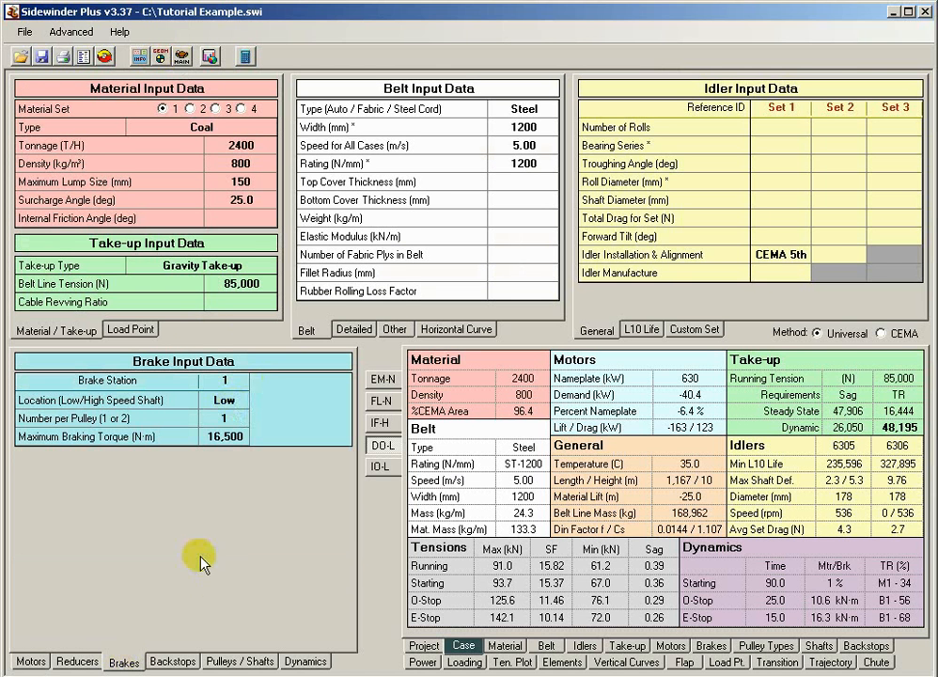
left_click(219, 400)
left_click(225, 430)
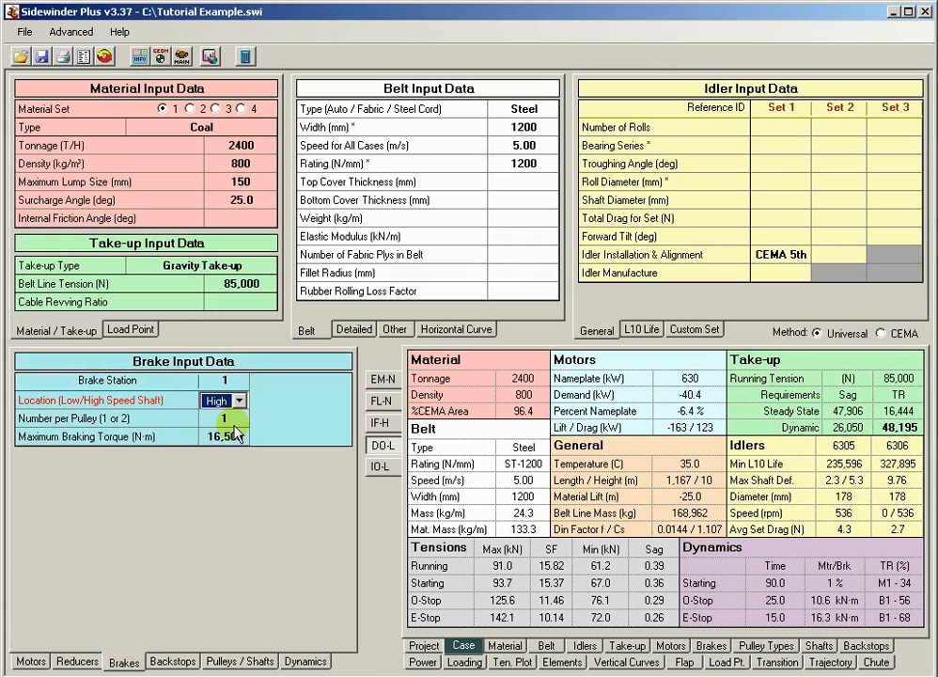
left_click(237, 438)
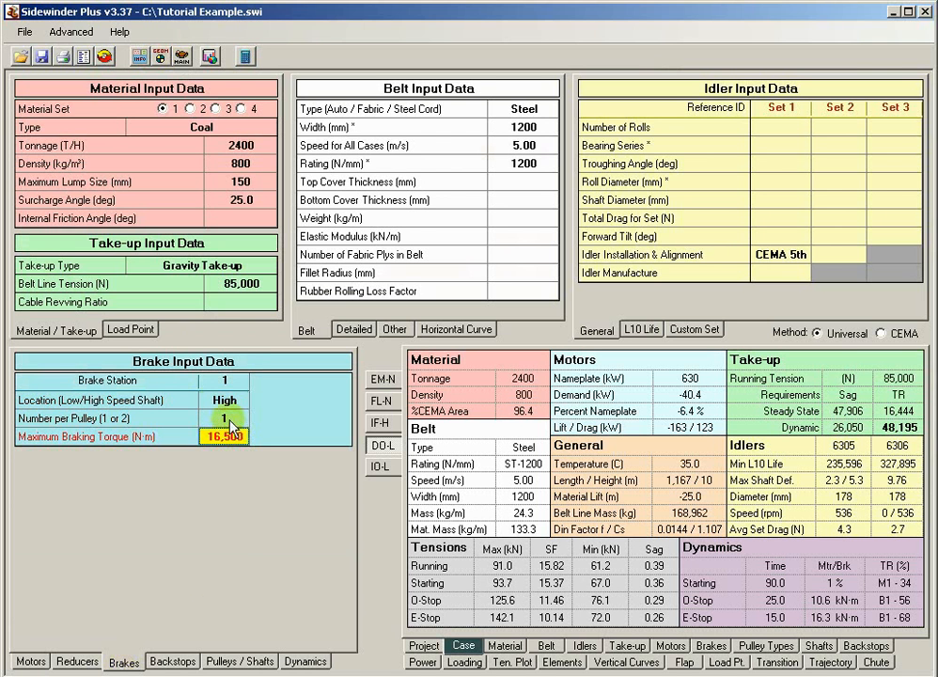
left_click(230, 421)
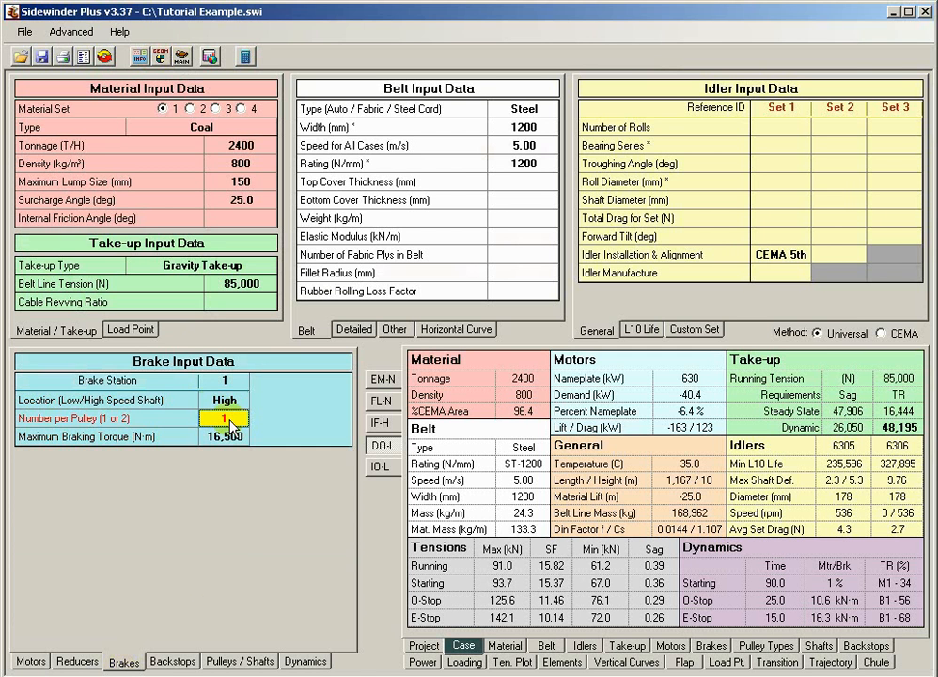
type("2")
left_click(231, 436)
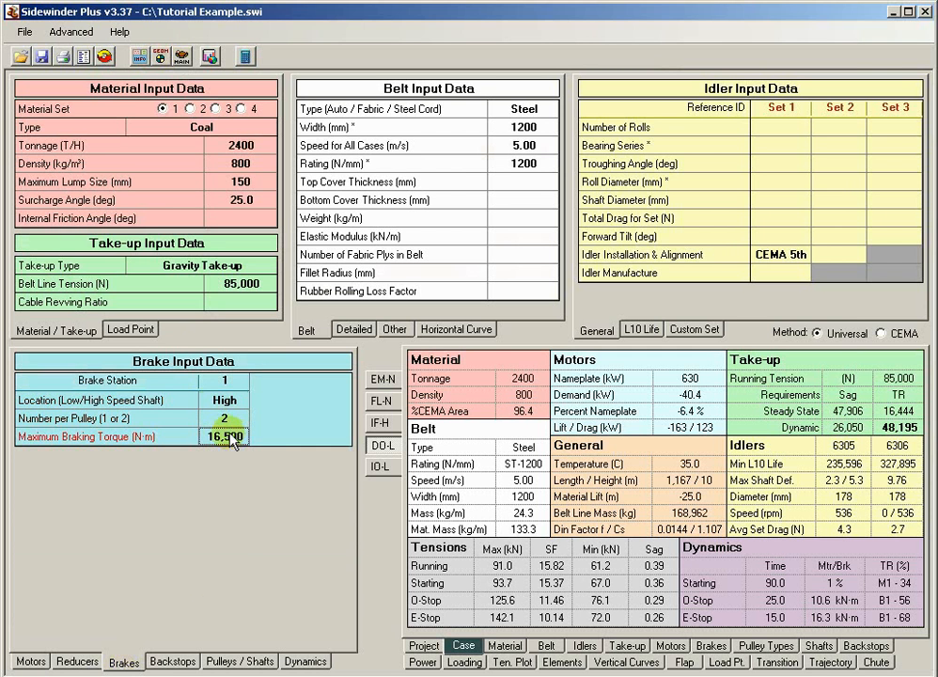
type("1000")
left_click(199, 411)
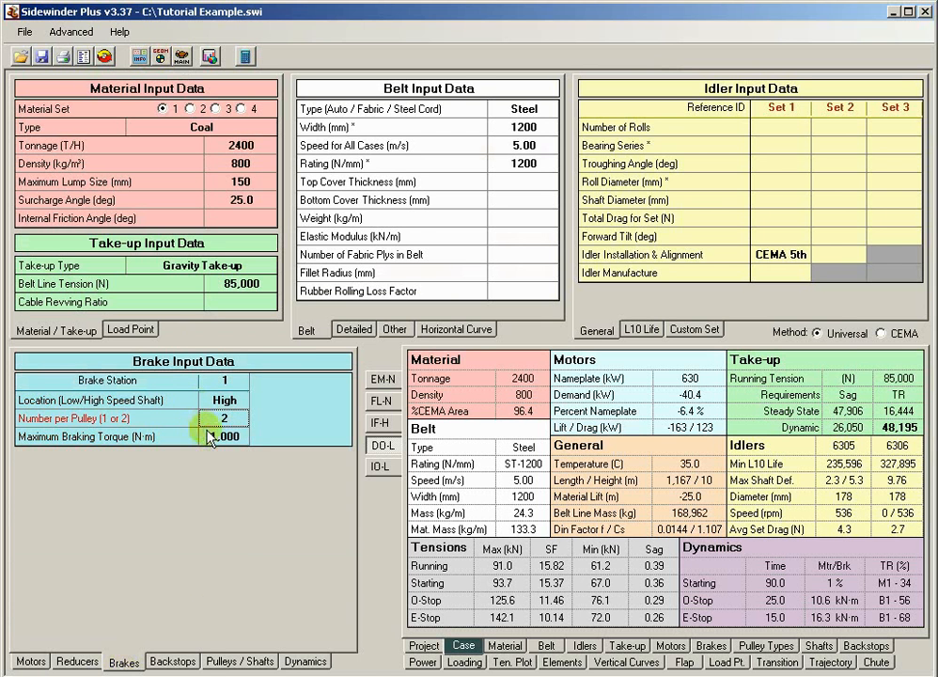
- Set the emergency stop to apply maximum brake torque and the operational stop to motors off with maximum brake torque, and recalculate
left_click(301, 663)
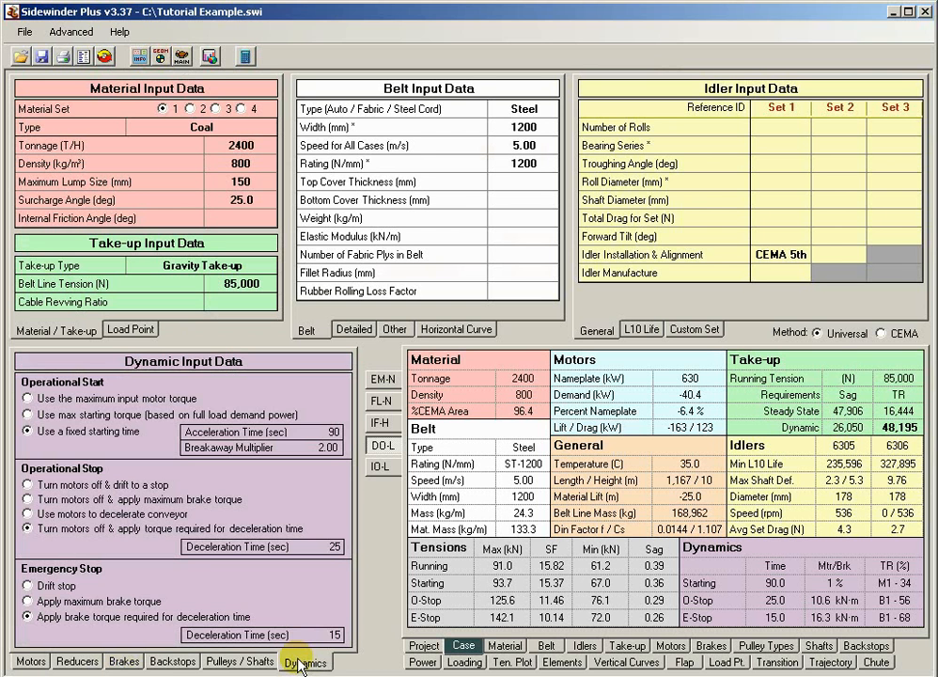
left_click(64, 602)
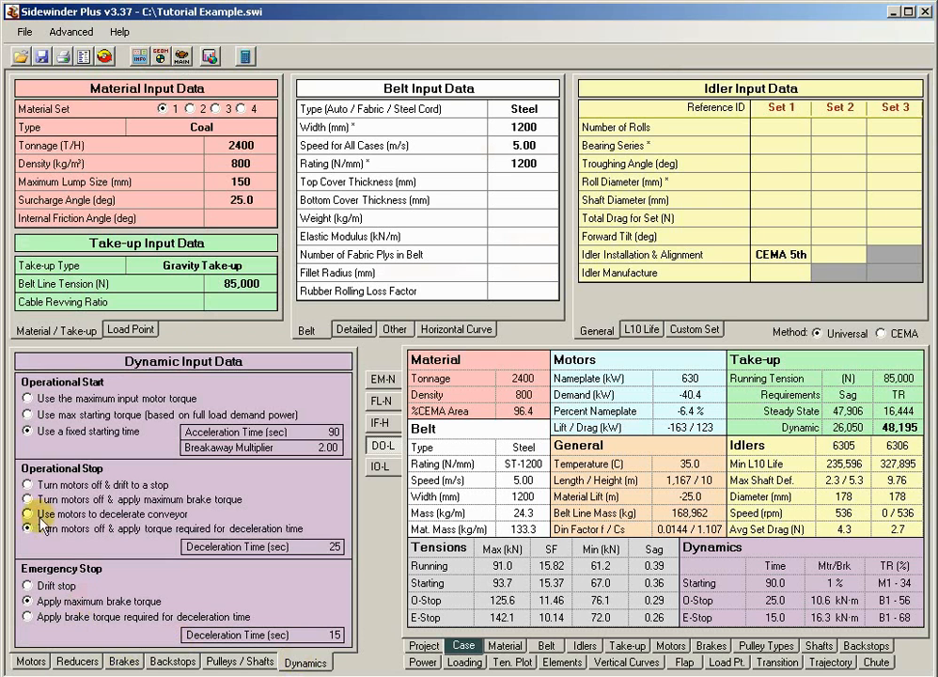
left_click(28, 499)
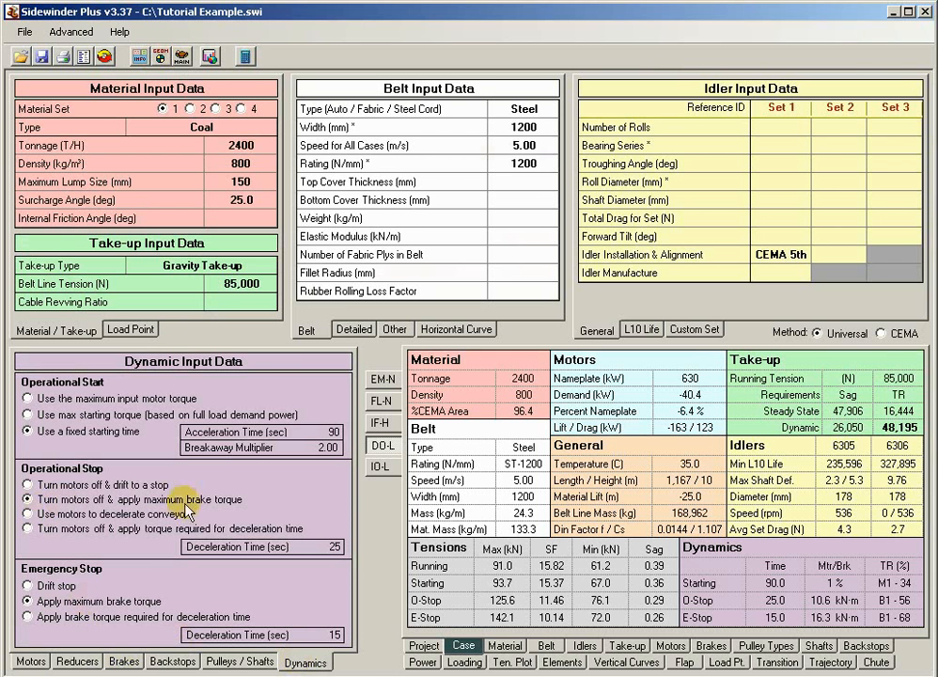
left_click(247, 58)
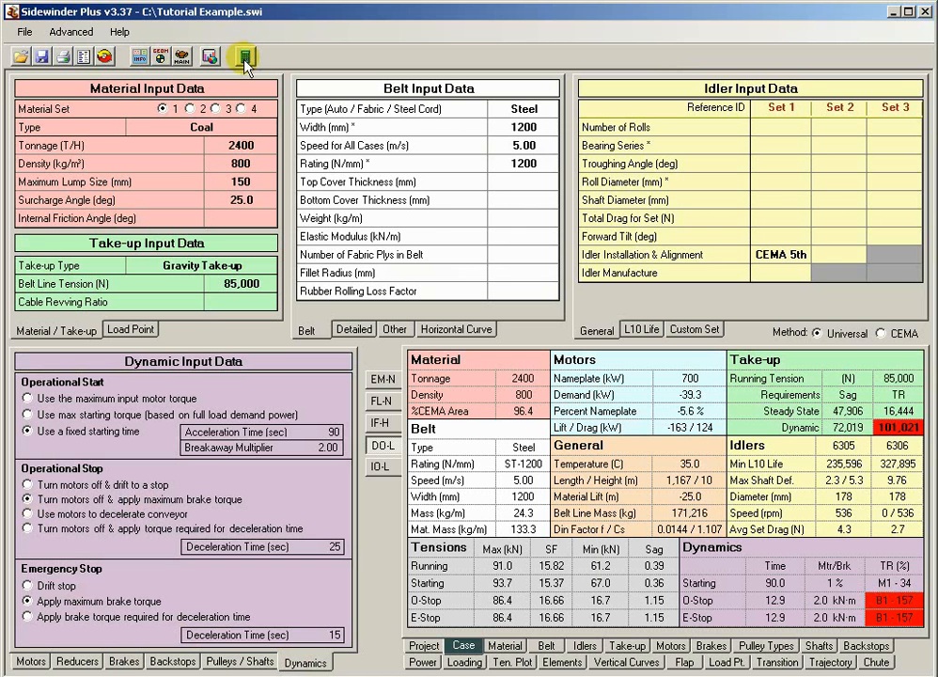
- Compare the stopping times, tension ratios and take-up requirements of the EM-N, FL-N and DO-L cases
left_click(379, 380)
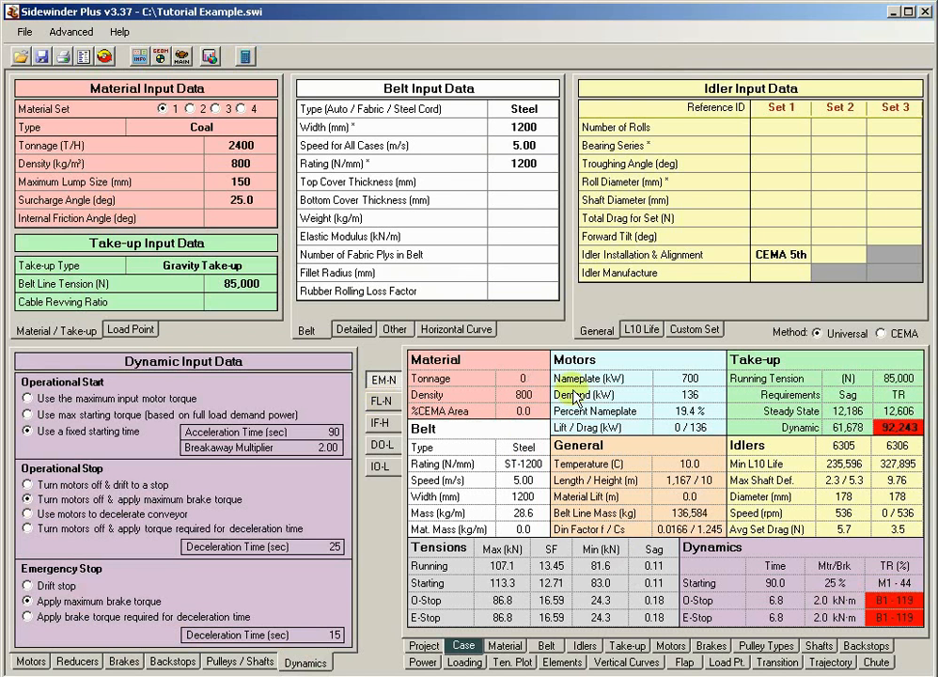
left_click(381, 402)
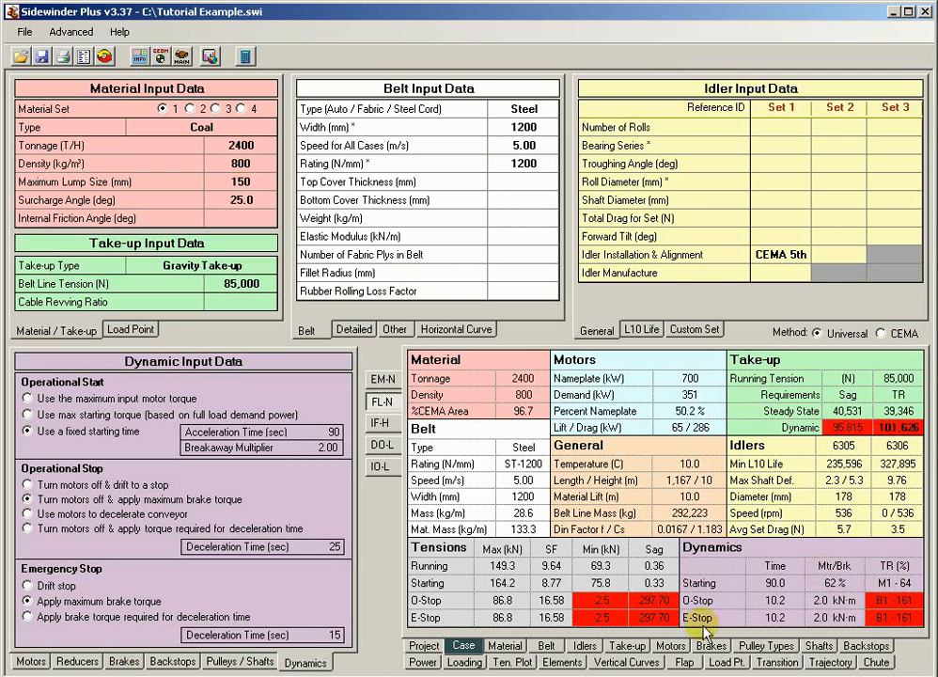
left_click(381, 444)
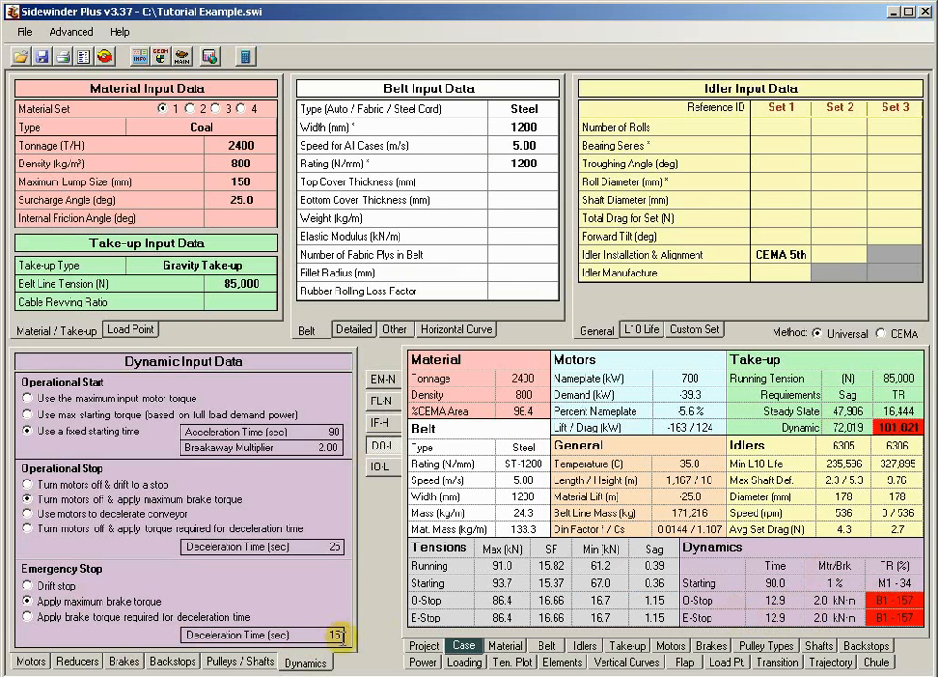
- Reduce brake station 1 to 1 brake per pulley and recalculate the conveyor
left_click(77, 661)
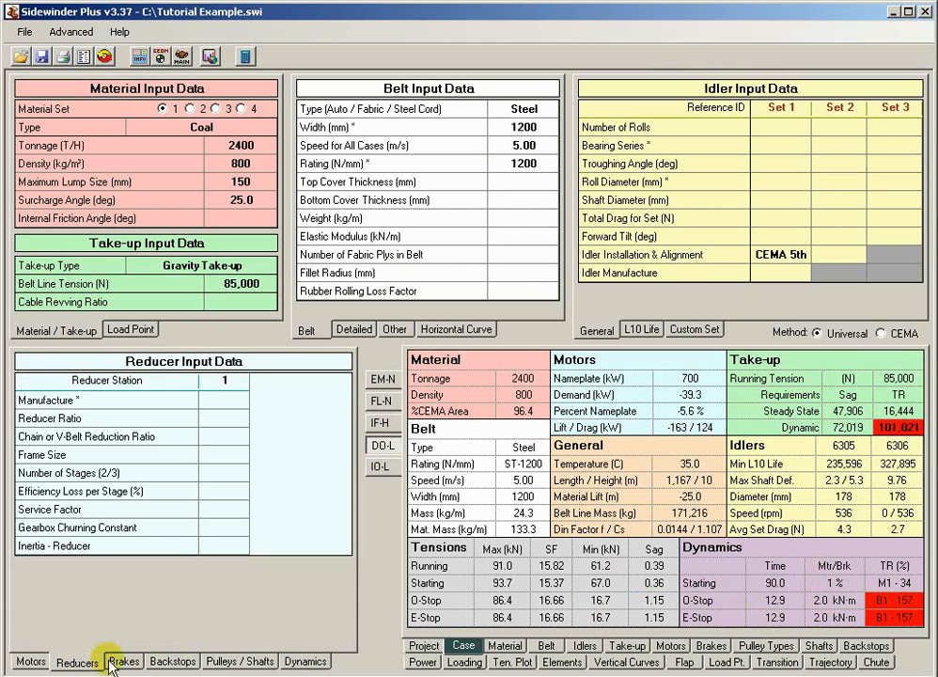
left_click(124, 662)
left_click(226, 436)
left_click(226, 417)
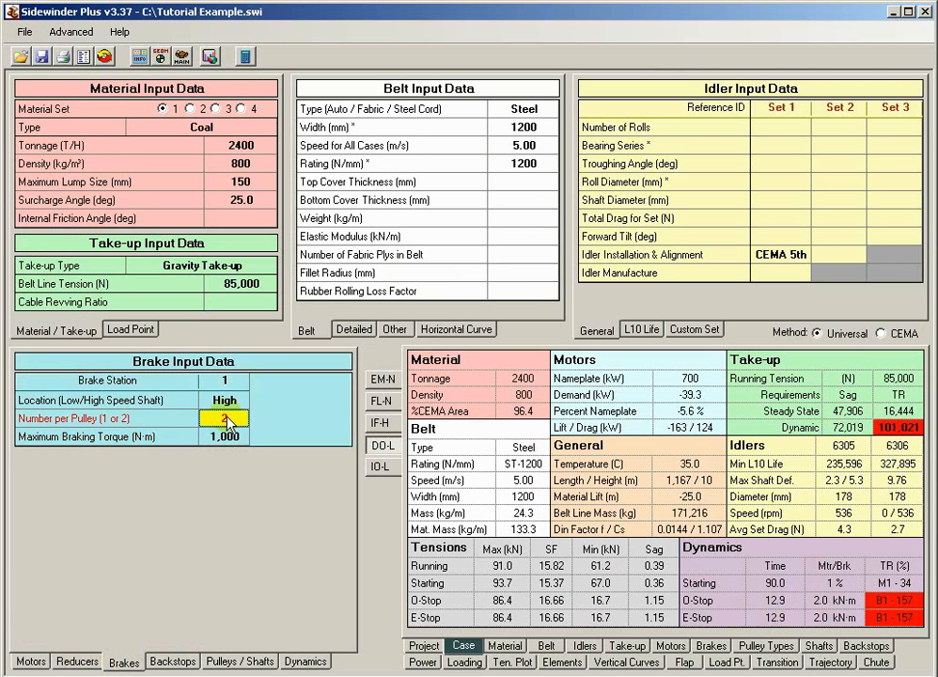
type("1")
left_click(226, 436)
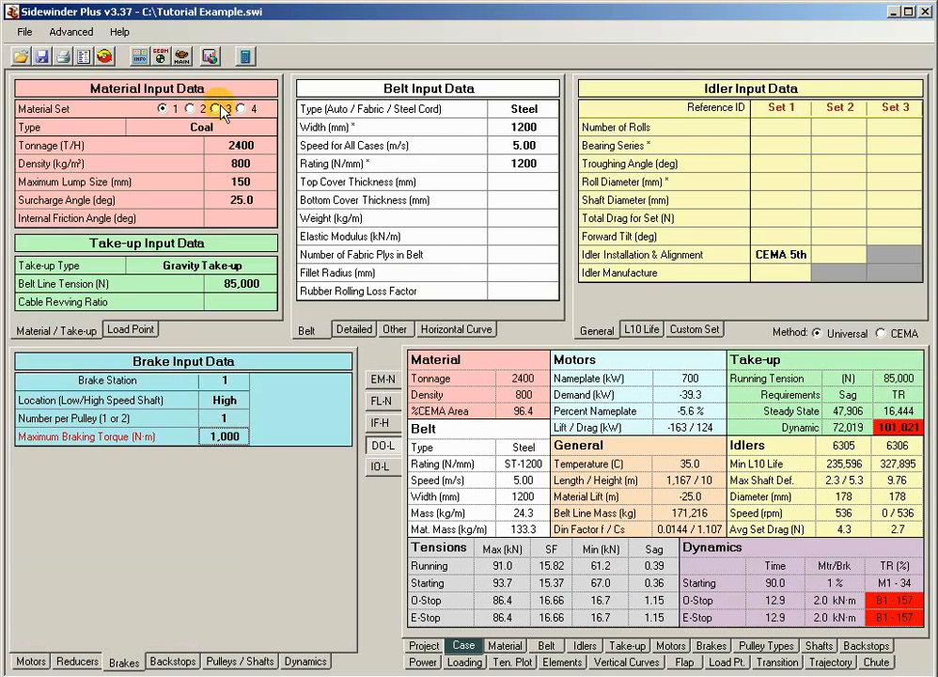
left_click(244, 59)
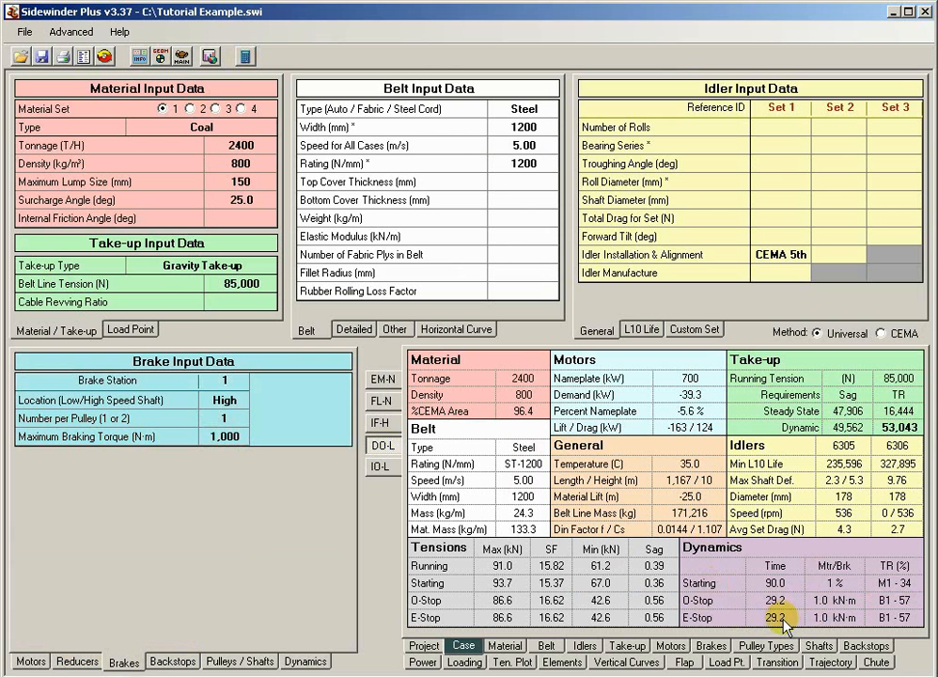
left_click(226, 437)
left_click(229, 420)
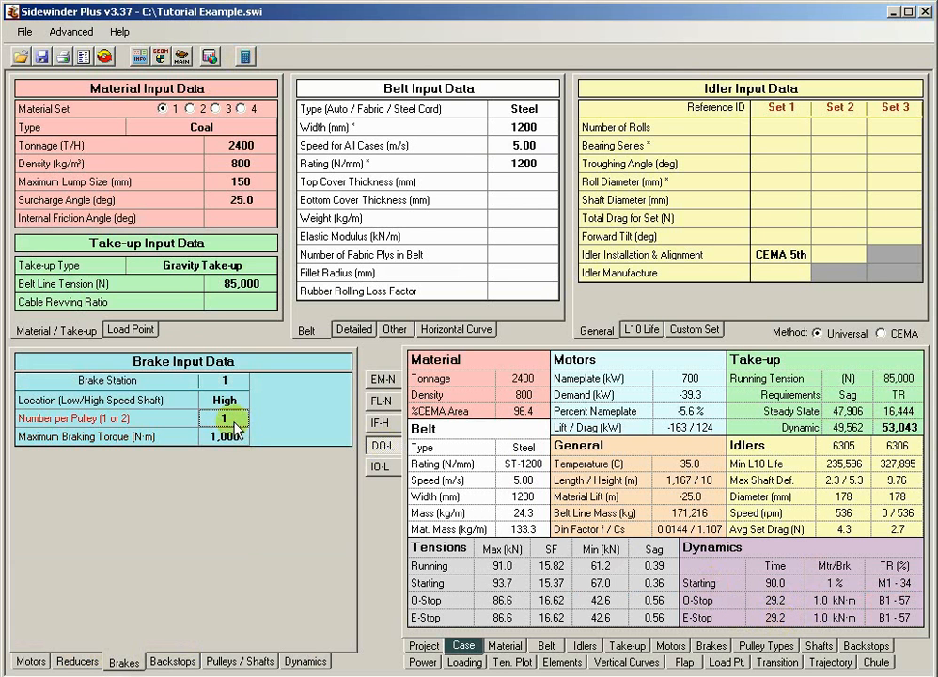
type("2")
key("Return")
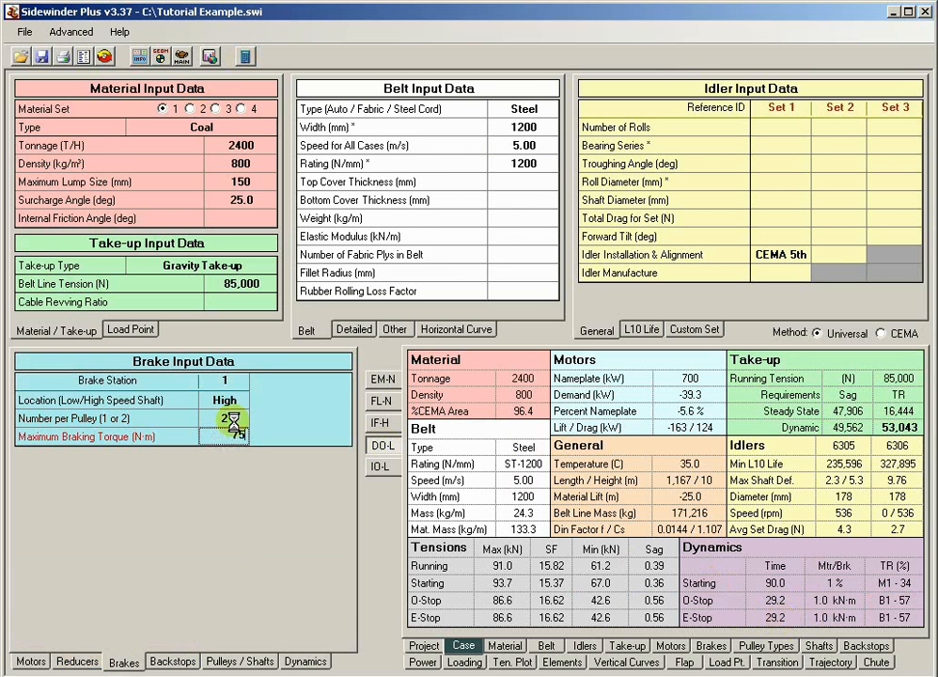
- Set brake station 1 to 1 brake per pulley with a maximum braking torque of 1,500 N·m, and recalculate
left_click(229, 420)
type("1")
key("Return")
type("1500")
left_click(231, 420)
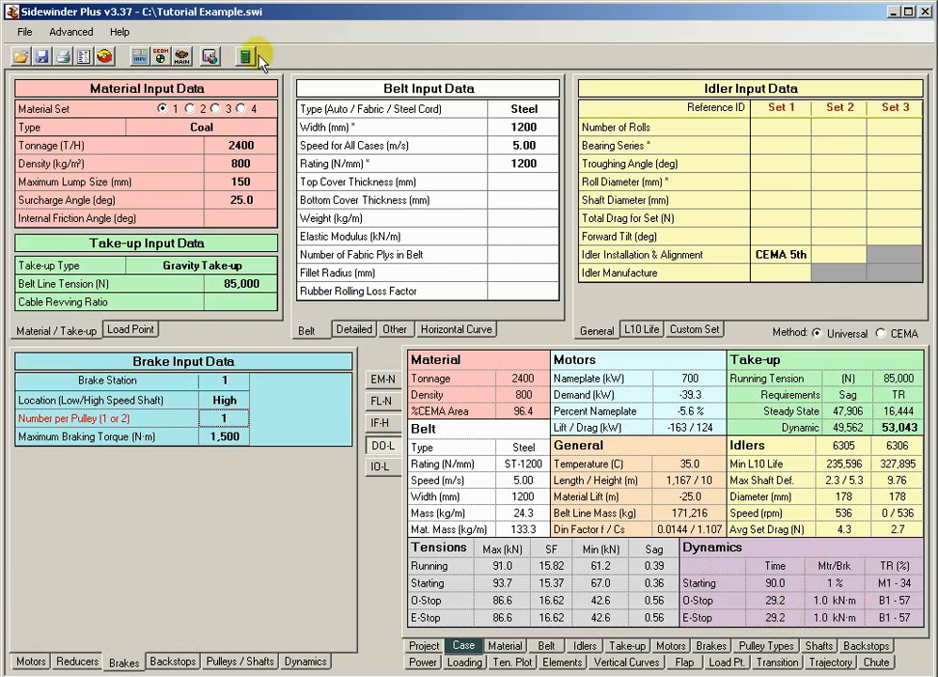
left_click(248, 58)
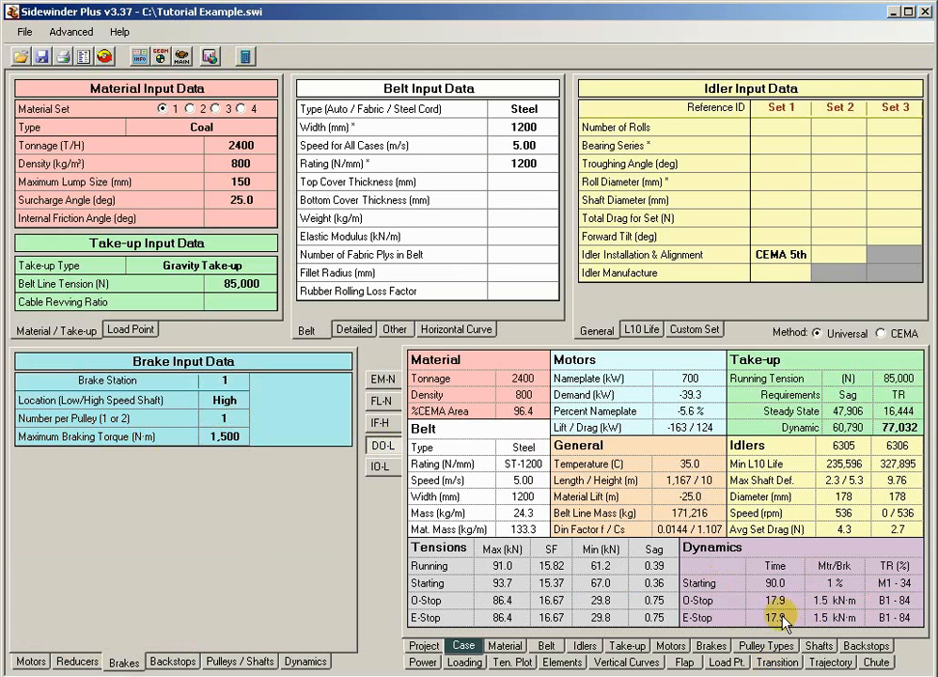
- Compare the stopping results of the IO-L, FL-N and DO-L cases and view the fully loaded conveyor loading diagram
left_click(381, 466)
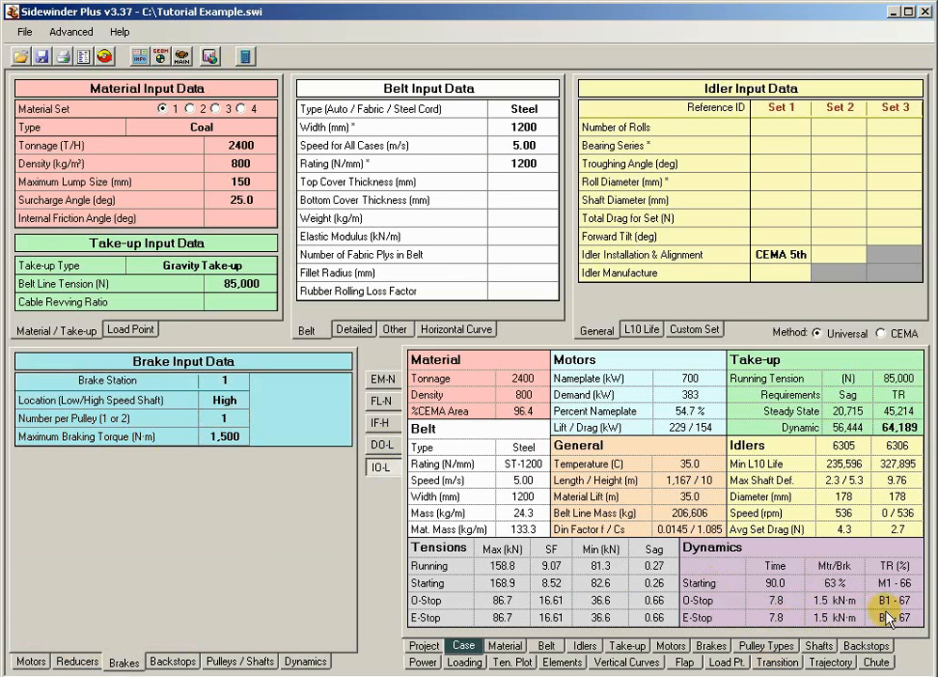
left_click(381, 400)
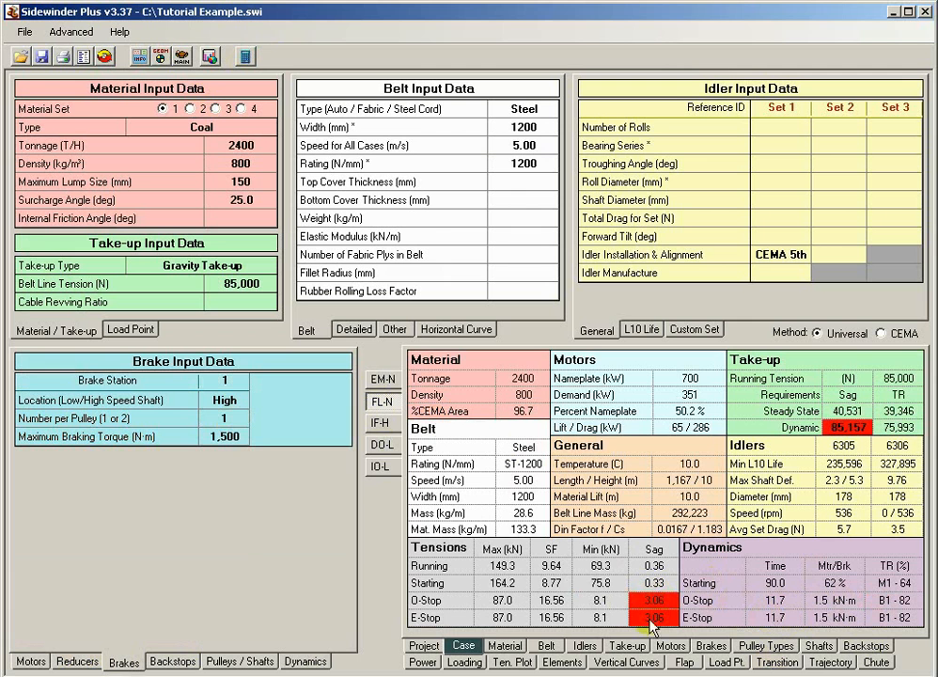
left_click(478, 662)
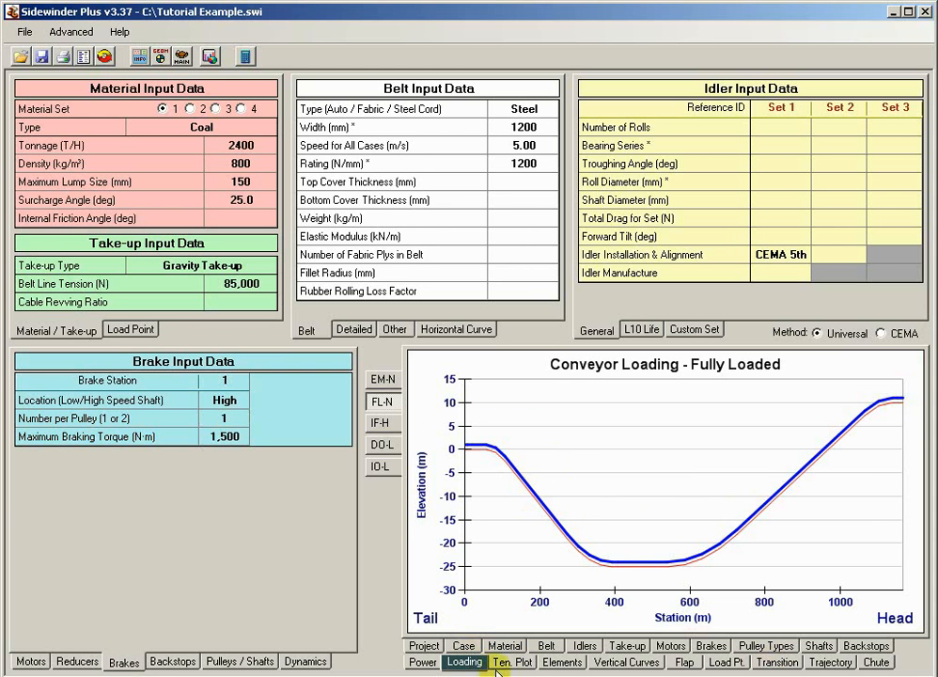
left_click(463, 645)
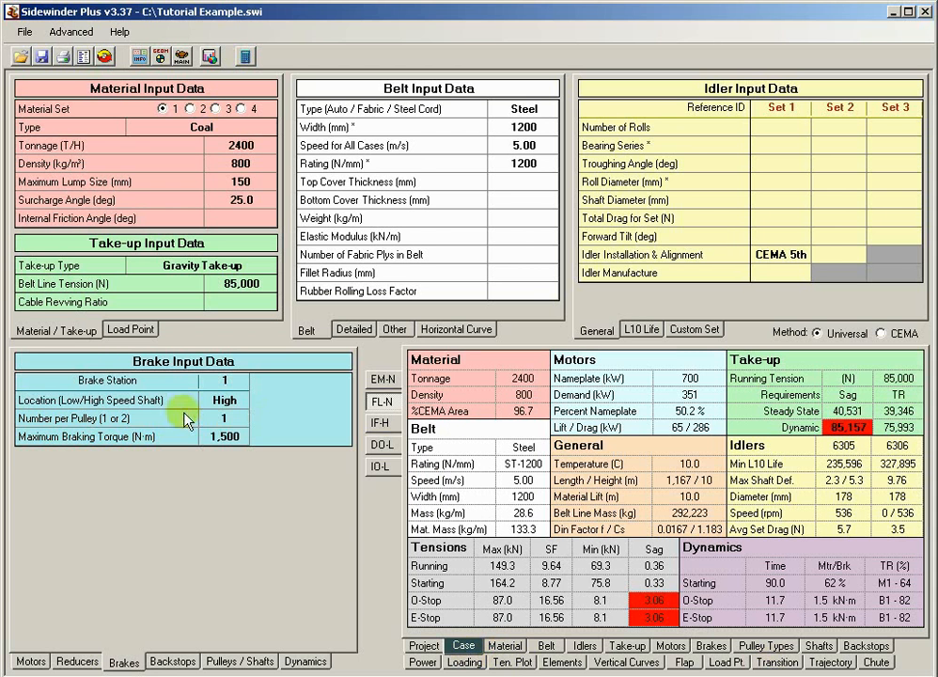
left_click(236, 438)
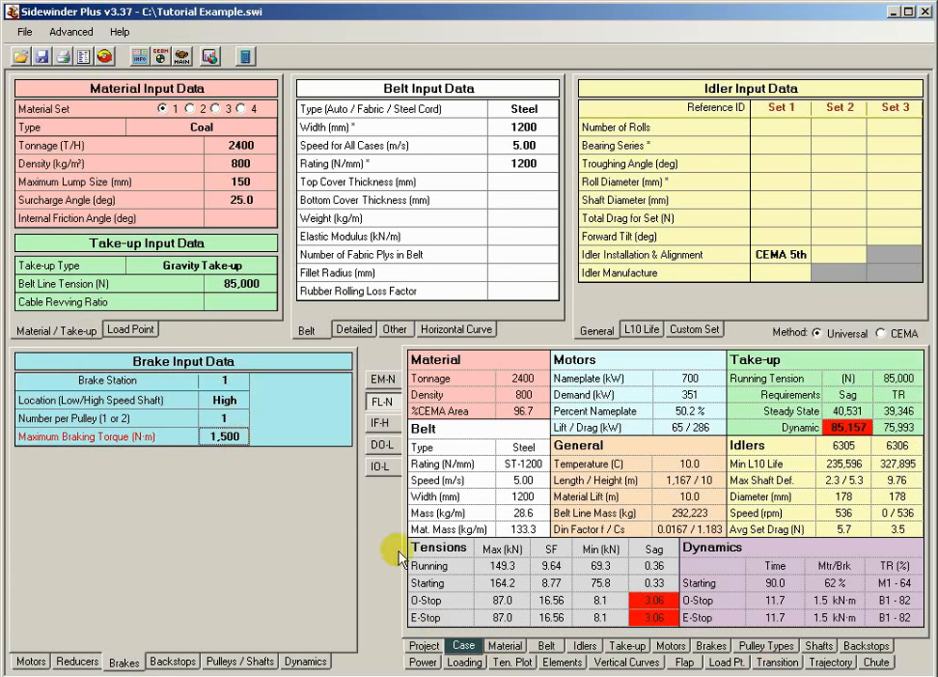
left_click(380, 446)
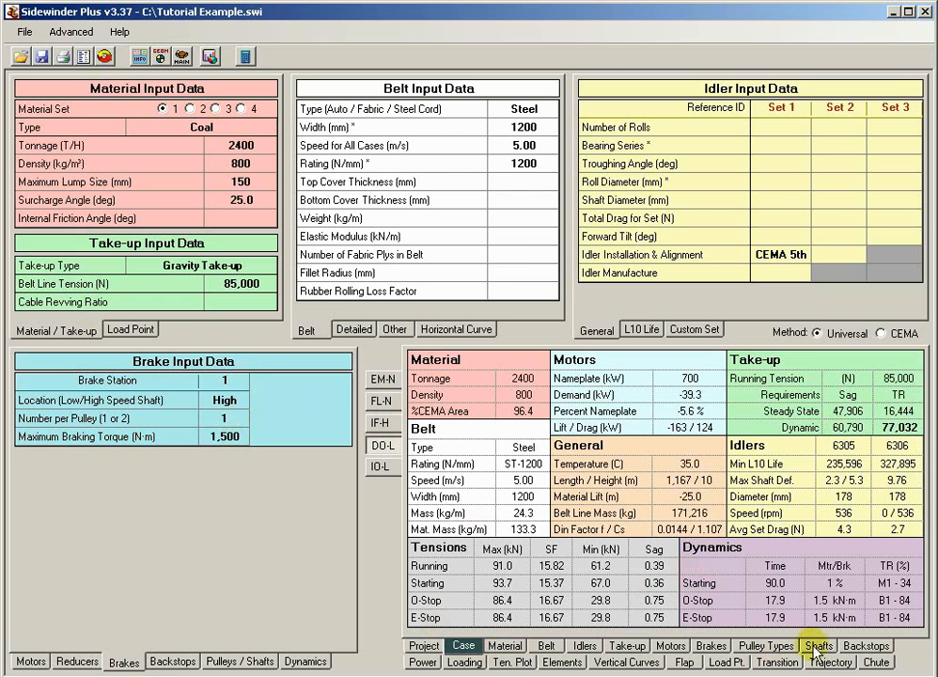
- Set the maximum braking torque of brake station 1 to 1,000 N·m and recalculate
double_click(233, 437)
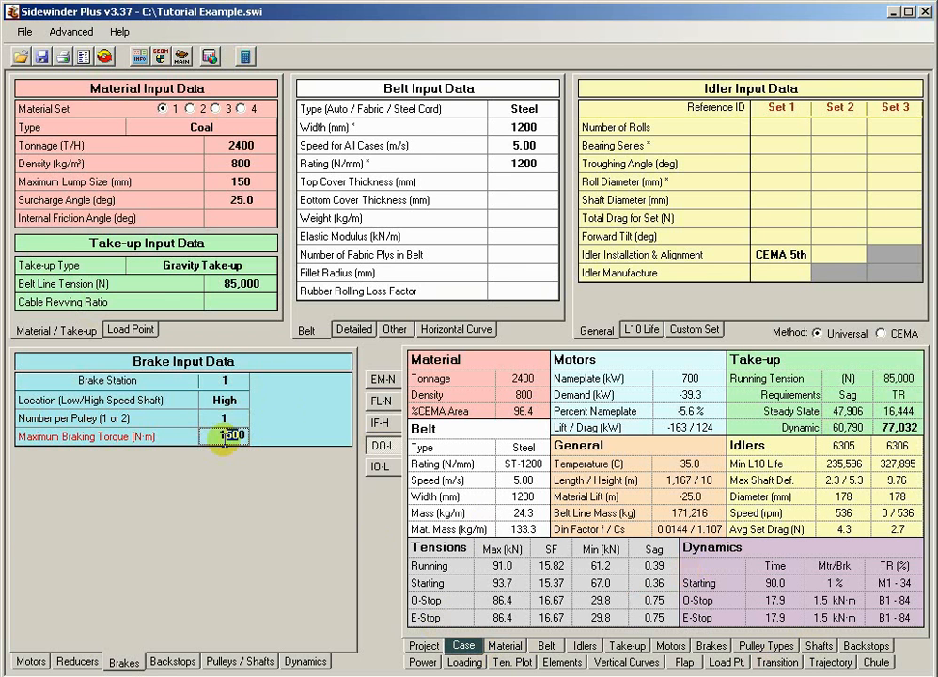
type("1000")
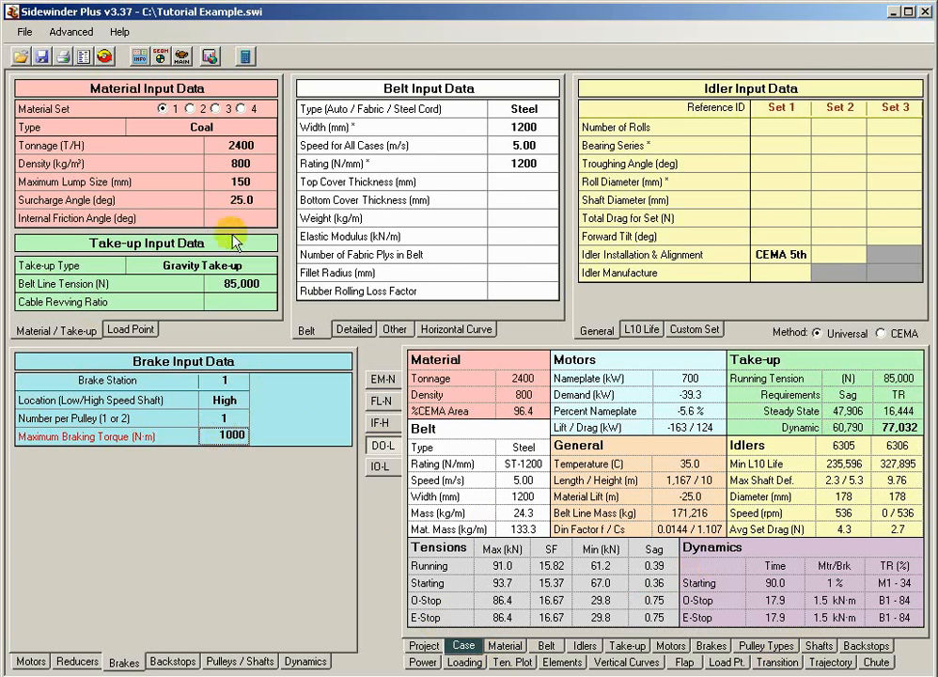
left_click(245, 215)
left_click(244, 59)
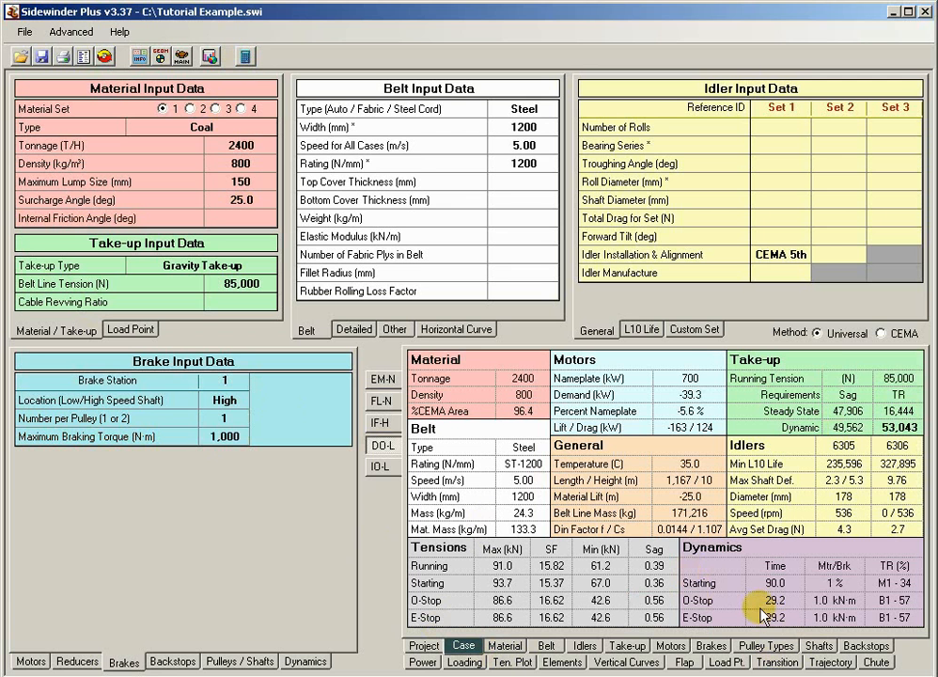
- Review the conveyor loading diagram and the project summary, and compare the stopping results of the FL-N, IF-H and DO-L cases
left_click(457, 664)
left_click(462, 646)
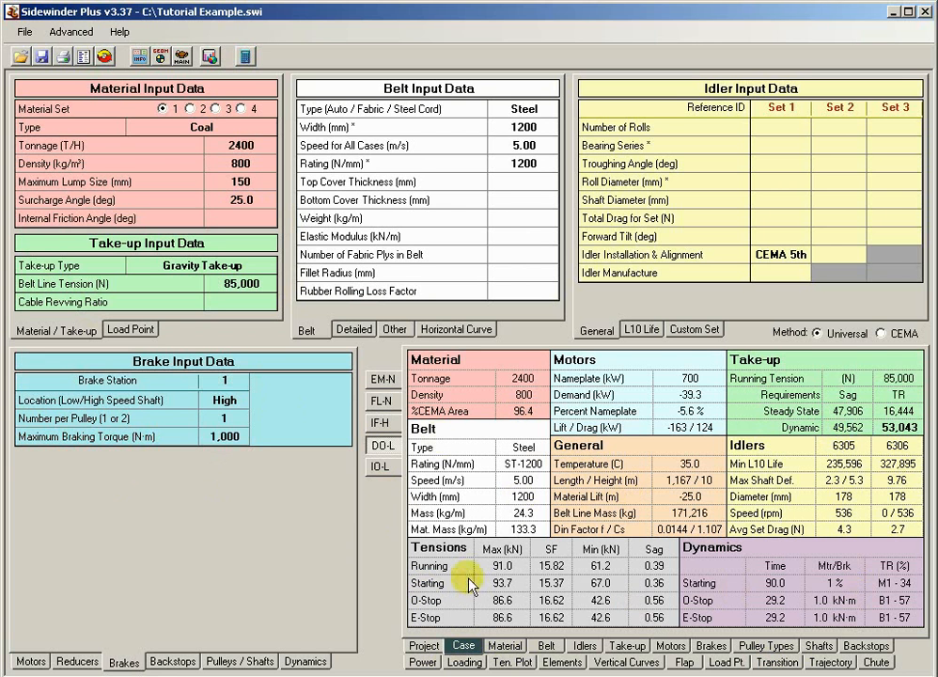
left_click(424, 645)
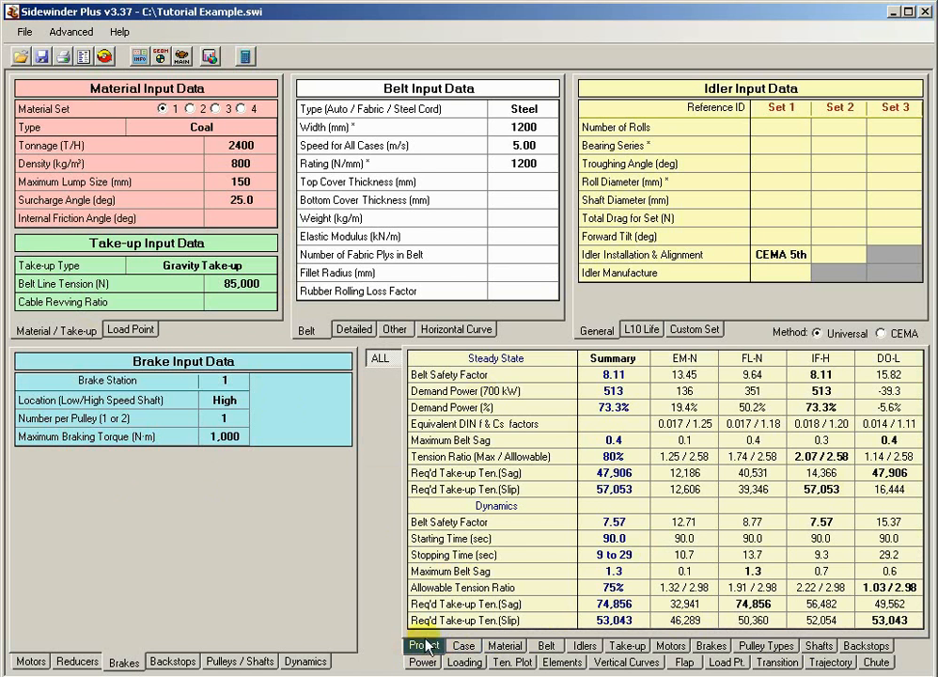
left_click(463, 645)
left_click(383, 404)
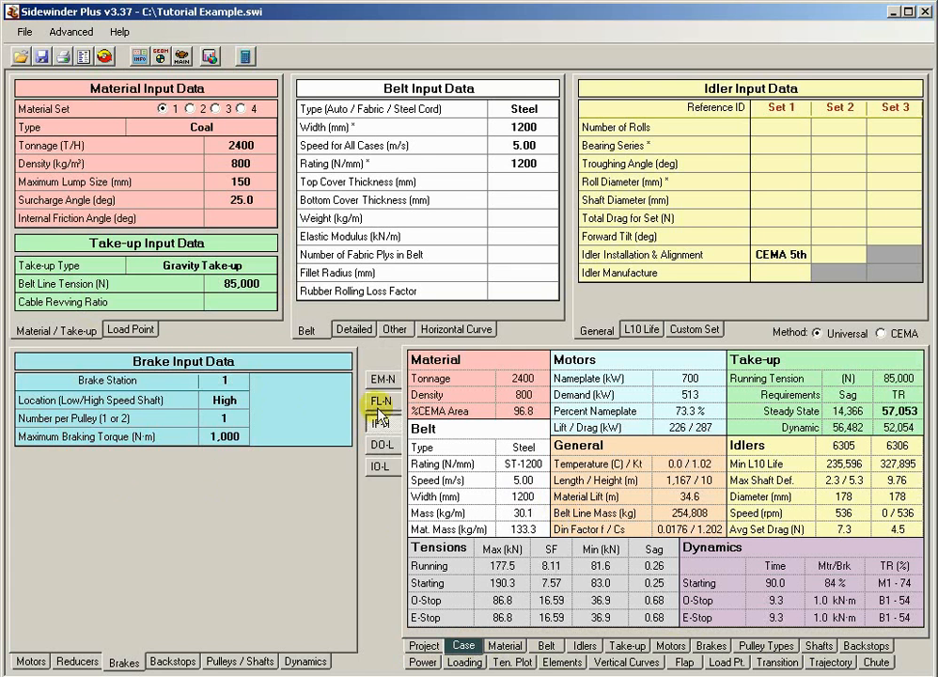
left_click(382, 423)
left_click(383, 445)
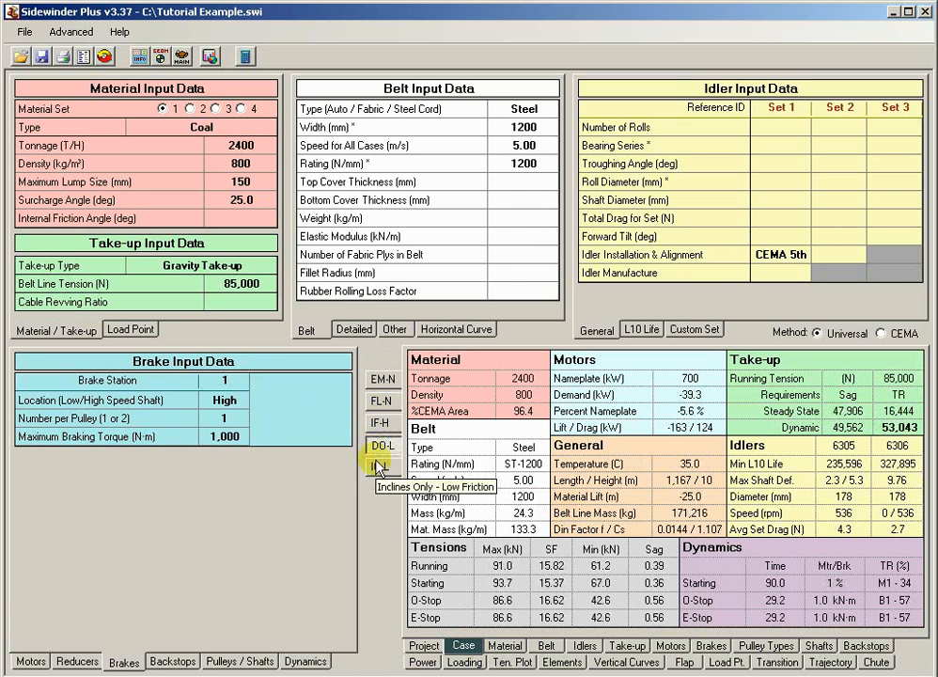
- Set the maximum braking torque of brake station 1 to 2,000 N·m, recalculate, and review the stopping results in the FL-N case and project summary
left_click(226, 434)
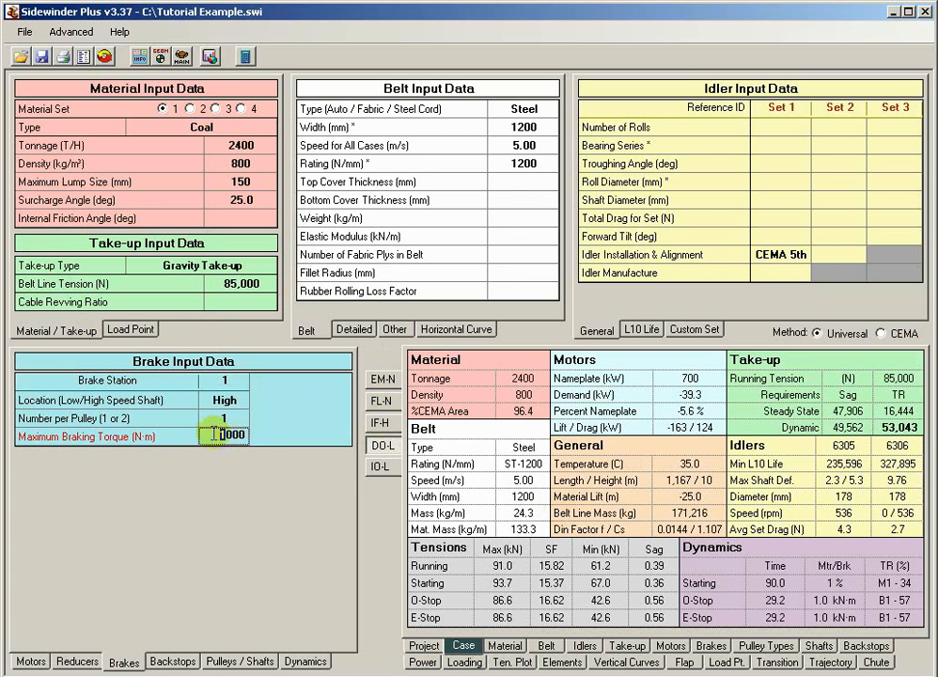
left_click(225, 418)
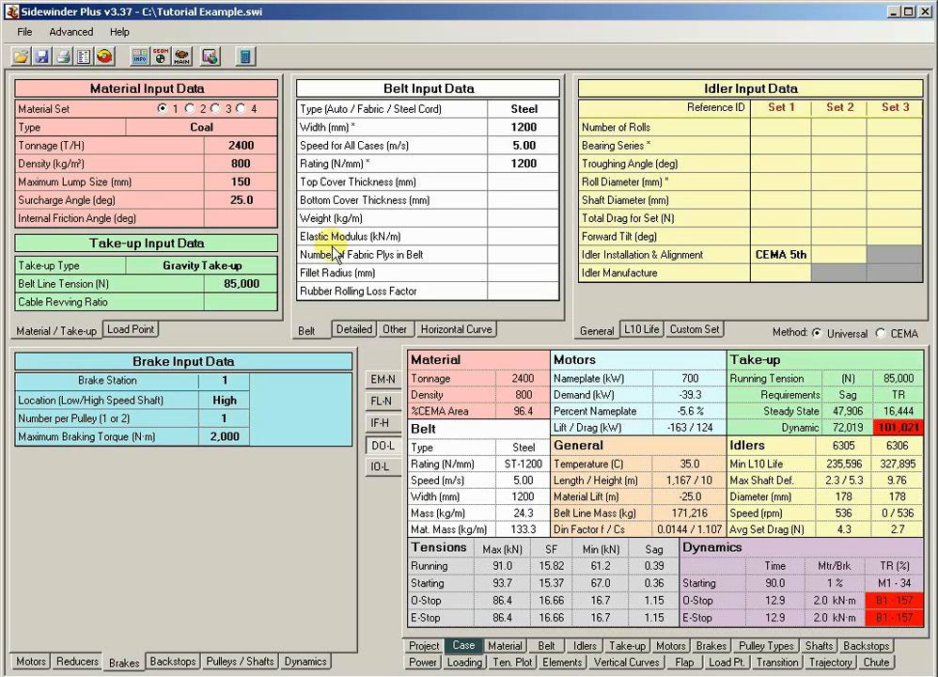
left_click(382, 402)
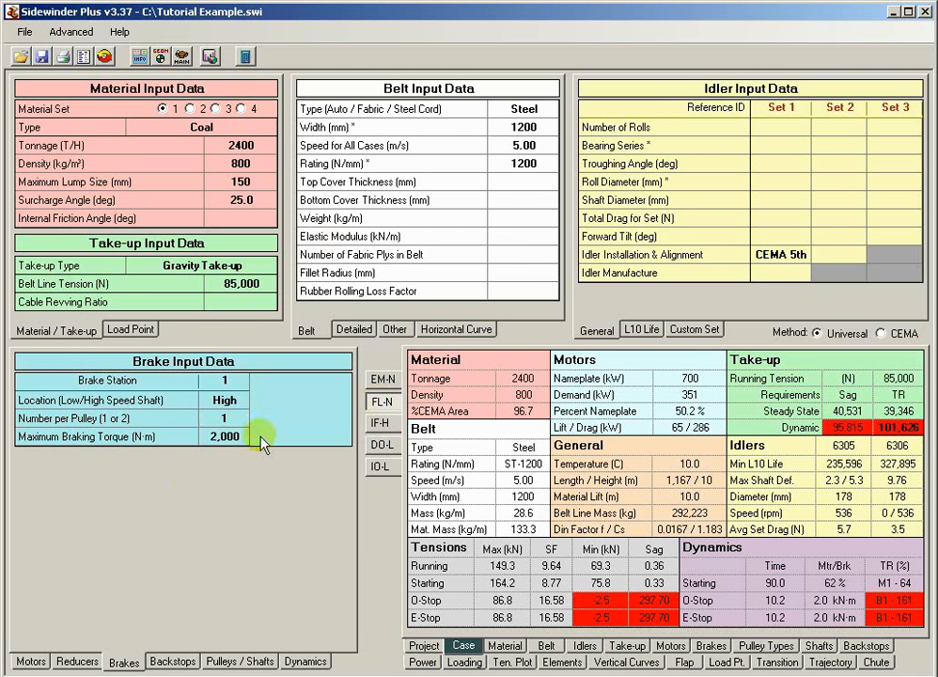
left_click(423, 645)
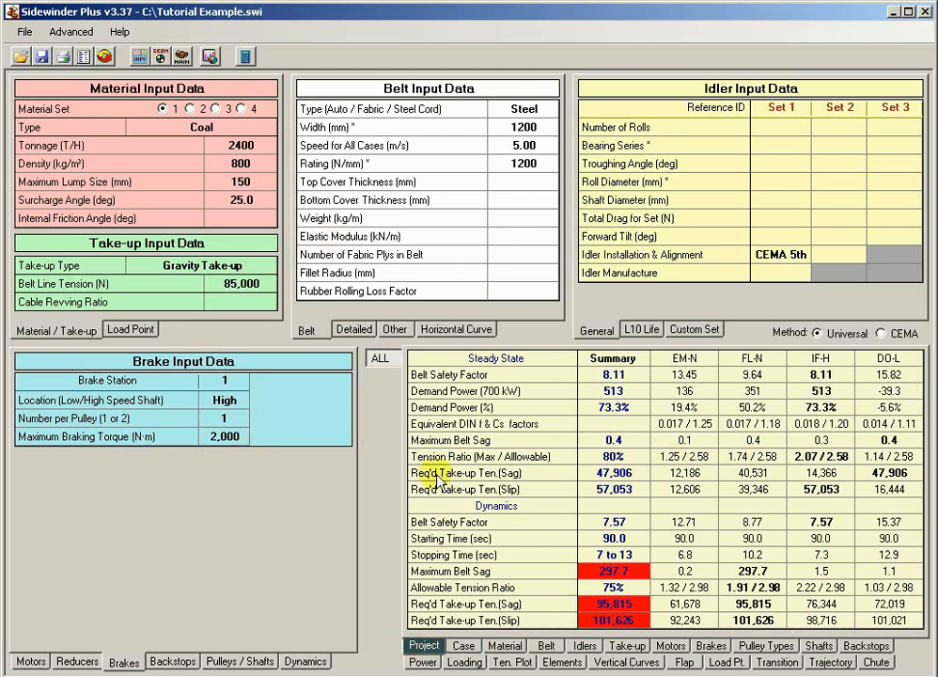
left_click(463, 645)
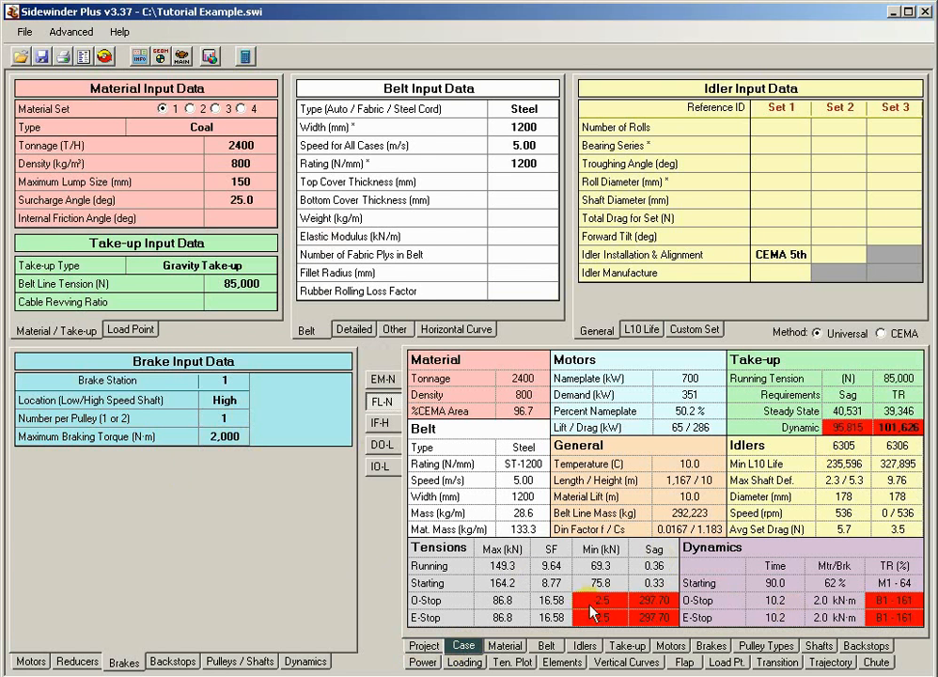
- Look through the motor, reducer and brake inputs and open the dynamic input data with the operational and emergency stop settings
left_click(31, 661)
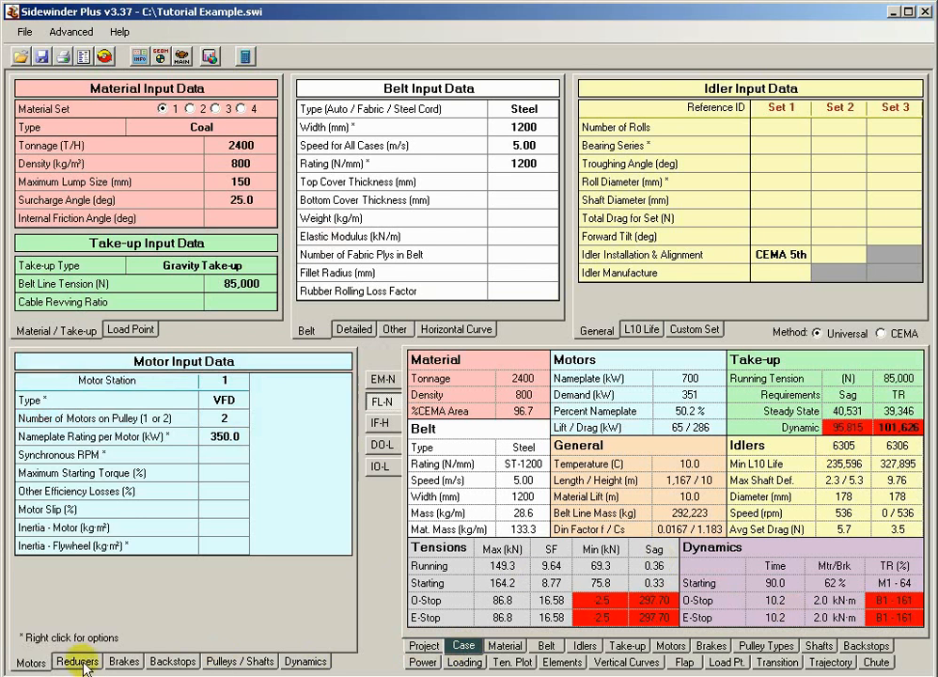
left_click(77, 661)
left_click(124, 661)
left_click(305, 661)
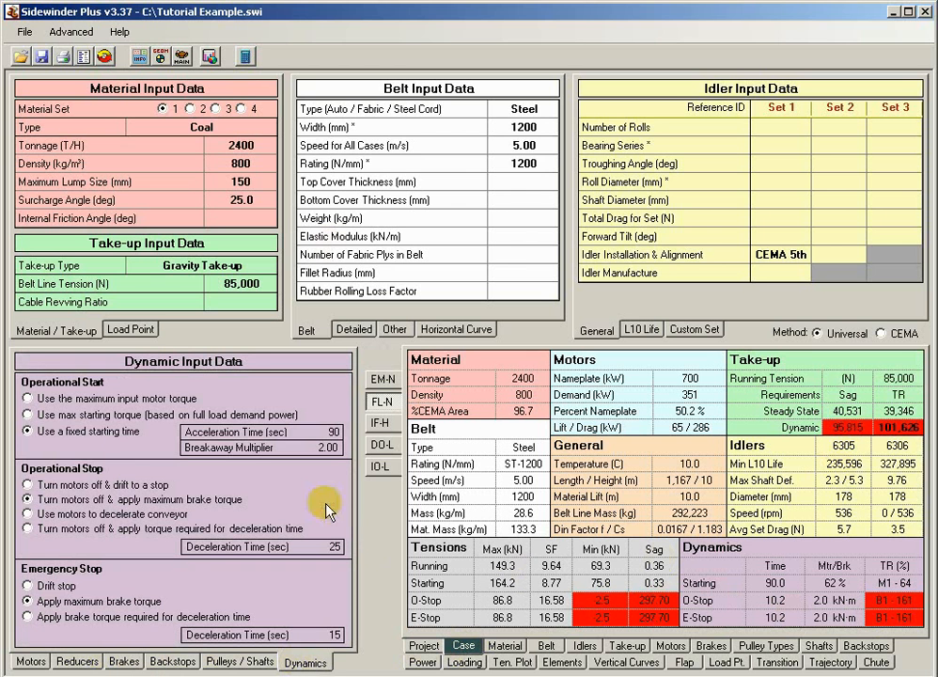